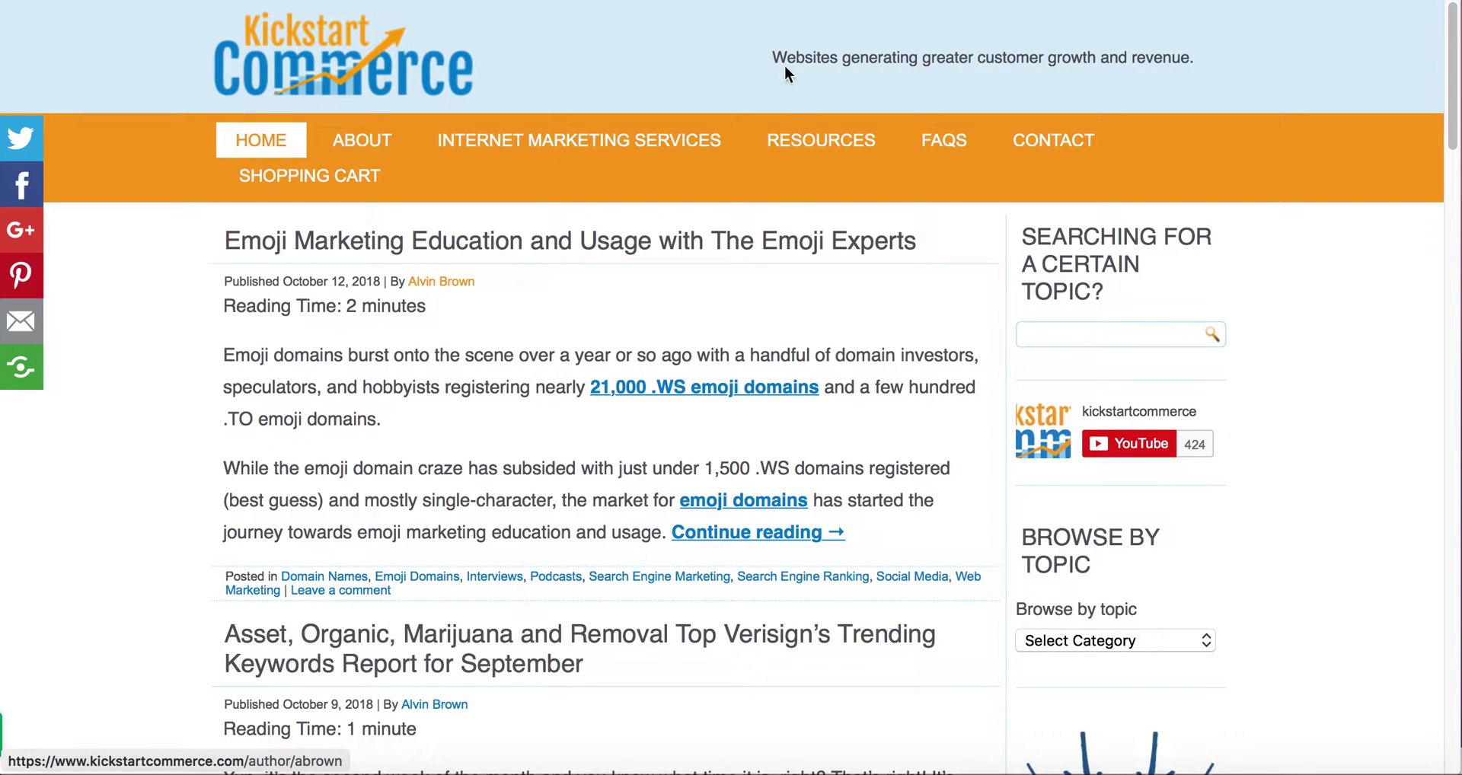
Go from the Kickstart Commerce blog to the WordPress admin's Installed Plugins list
click(764, 2)
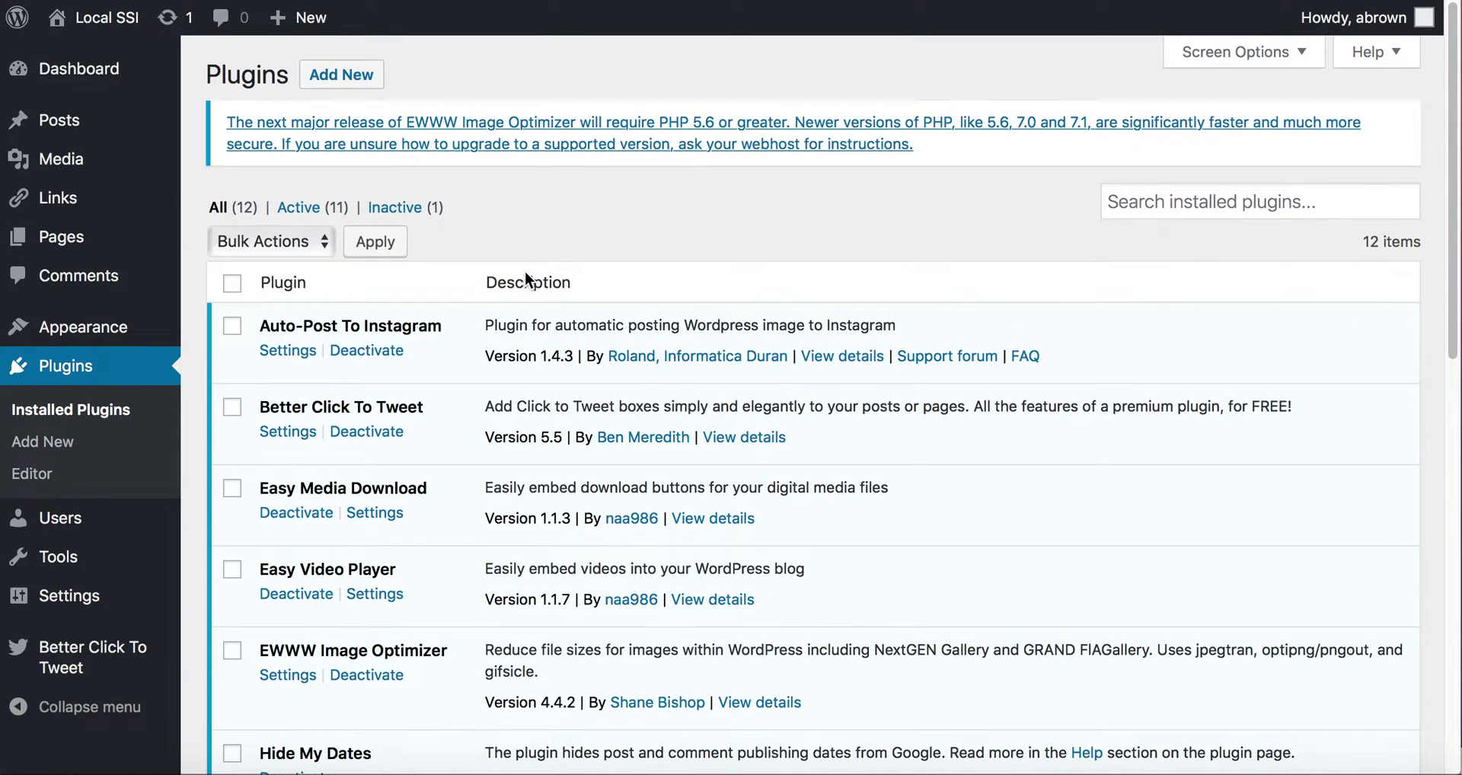
mouse_move(90, 563)
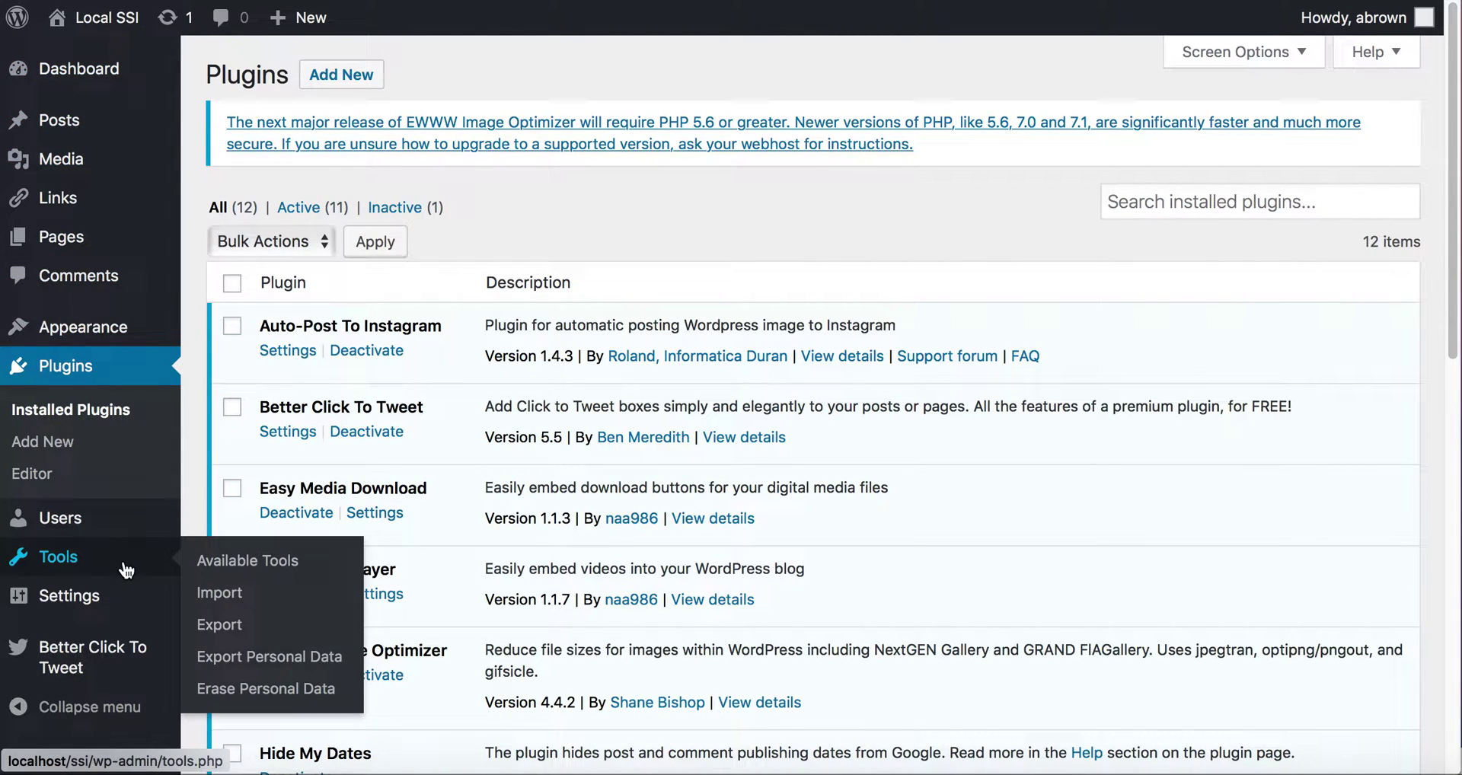
Open Tools > Export and review the note that it only creates an XML file
click(237, 626)
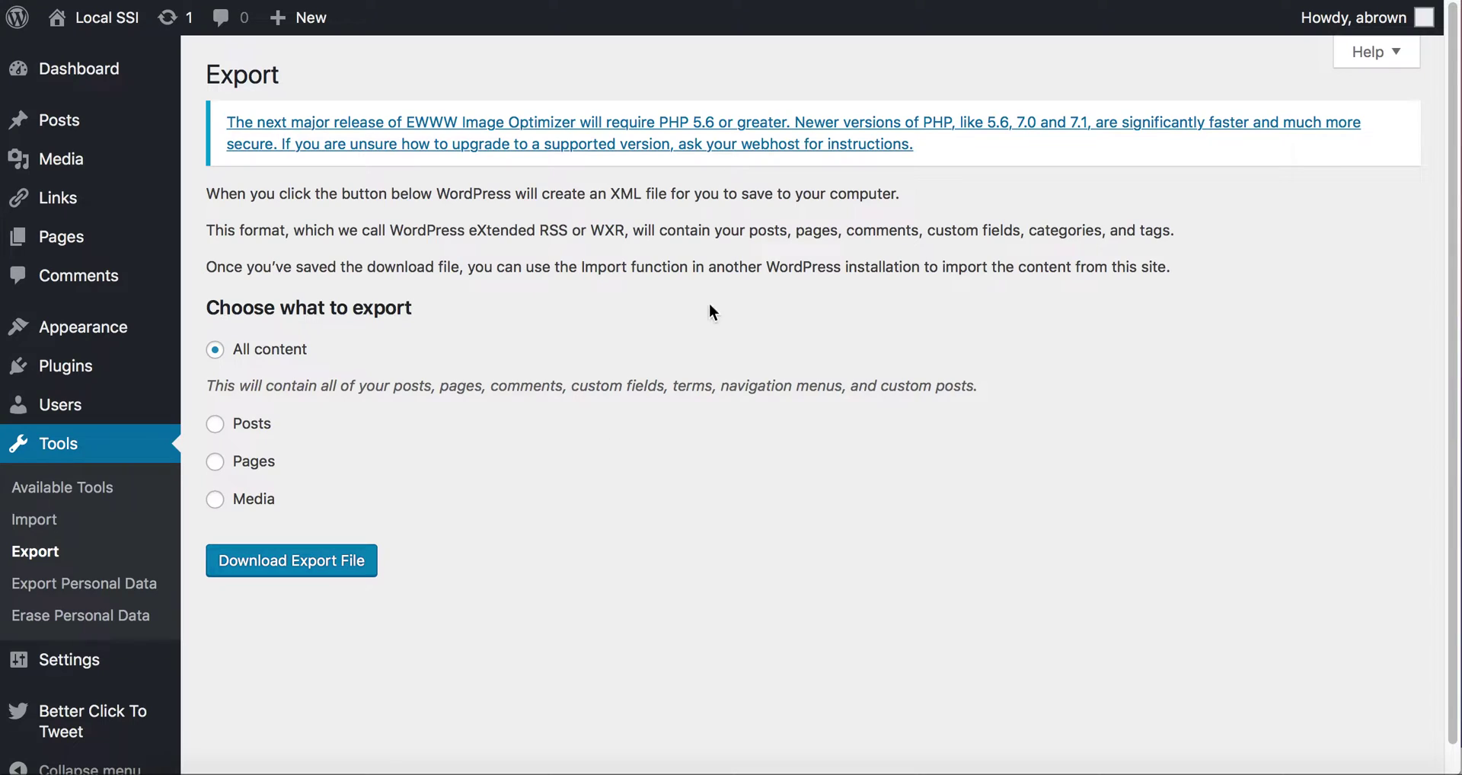
drag(669, 197, 527, 190)
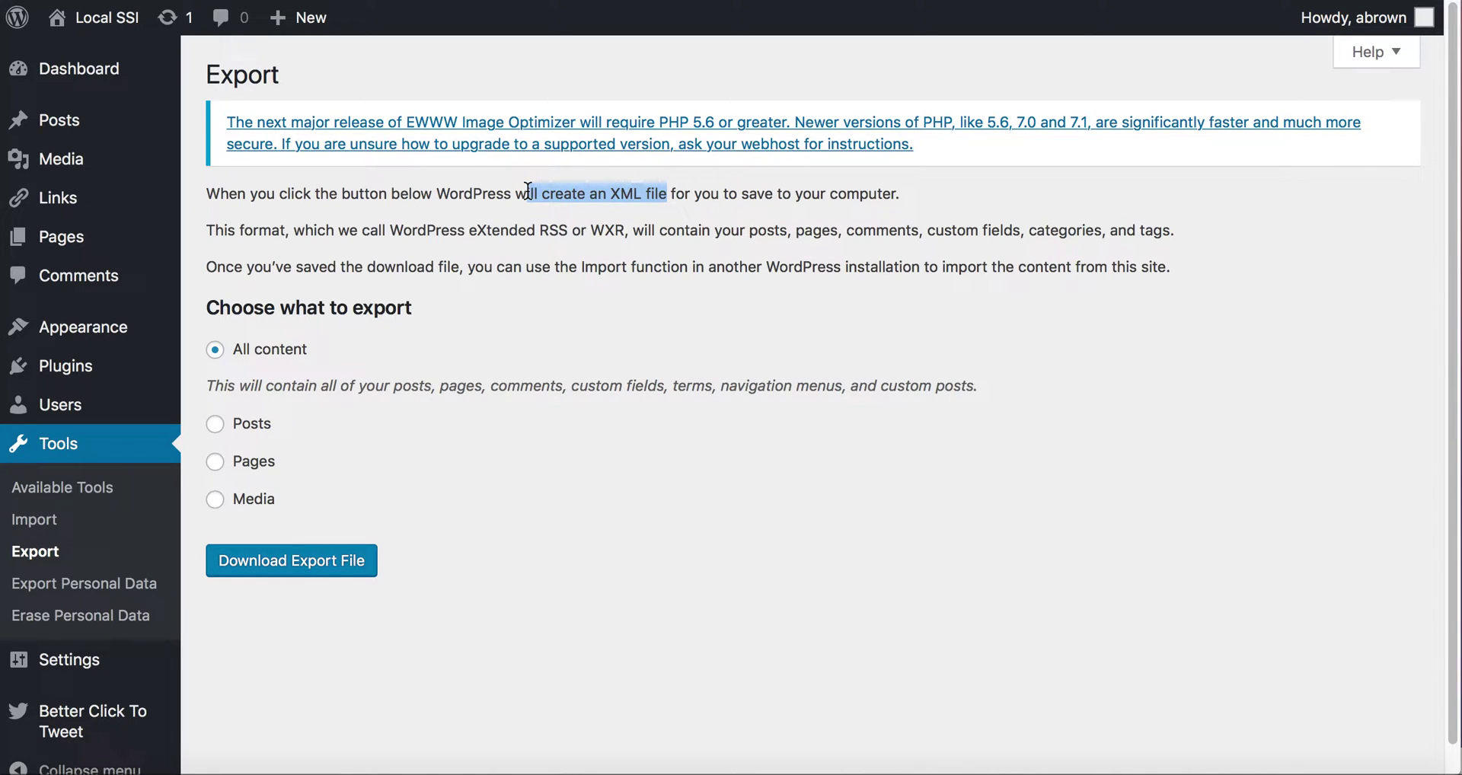
click(589, 245)
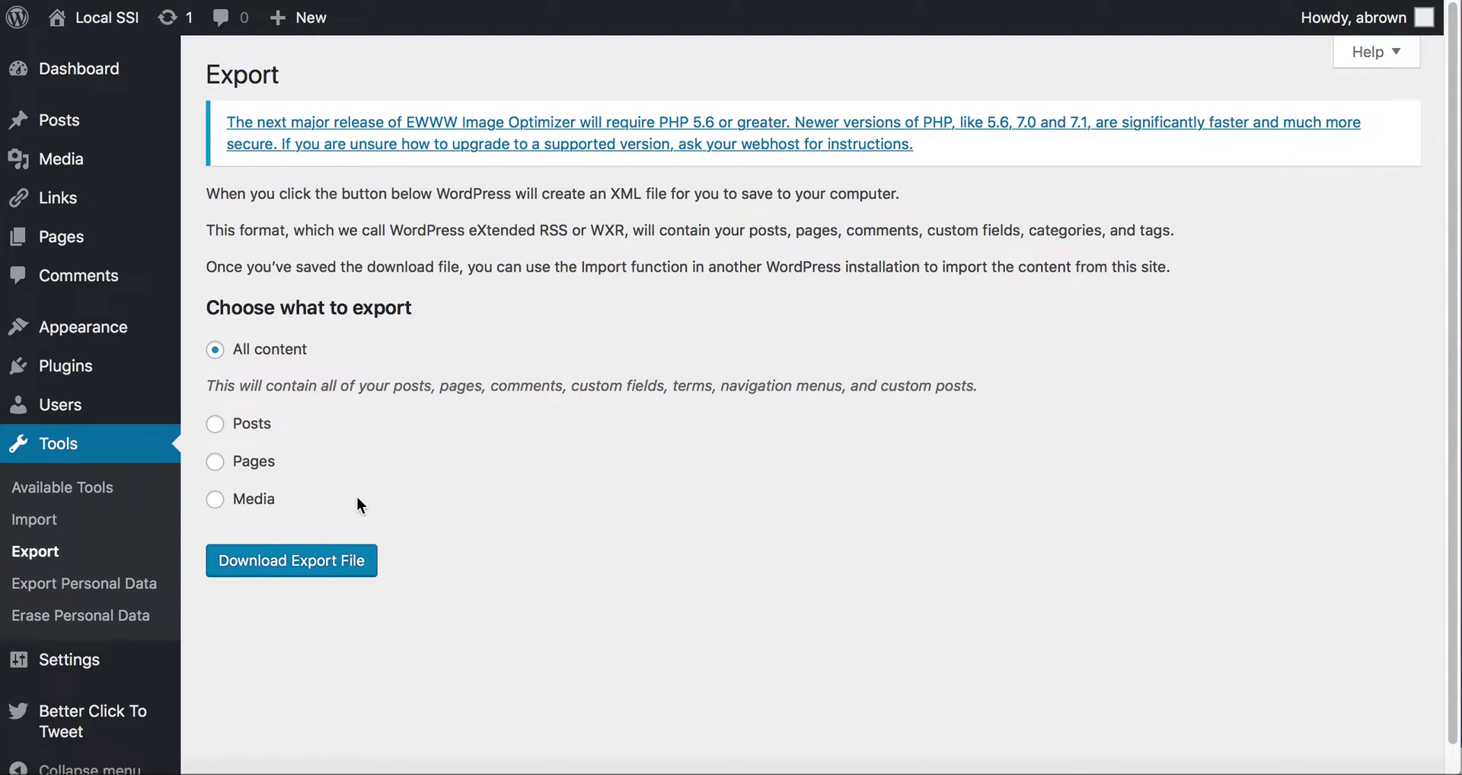
mouse_move(114, 368)
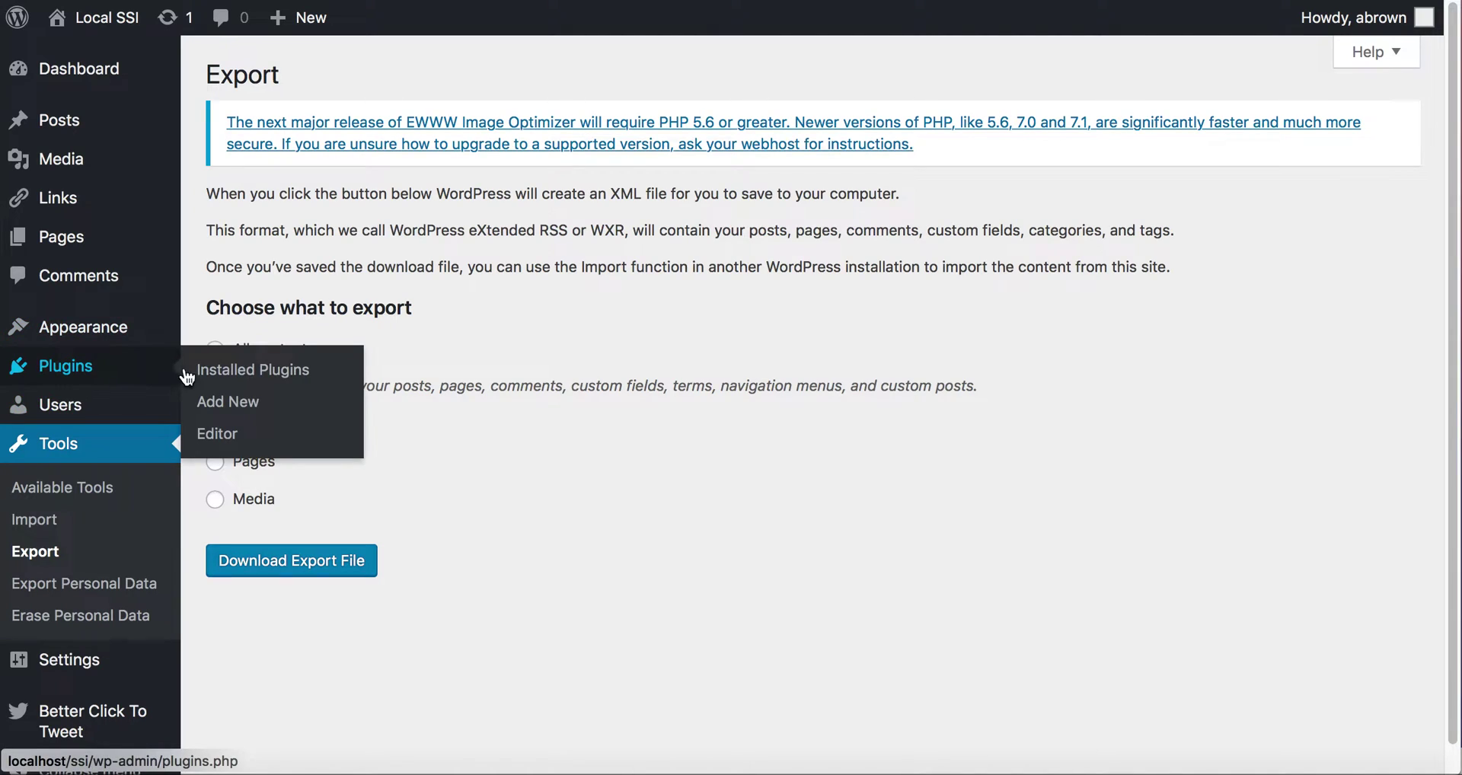
Search Plugins > Add New for 'Simple CSV/XLS Exporter' by pasting the name
click(231, 402)
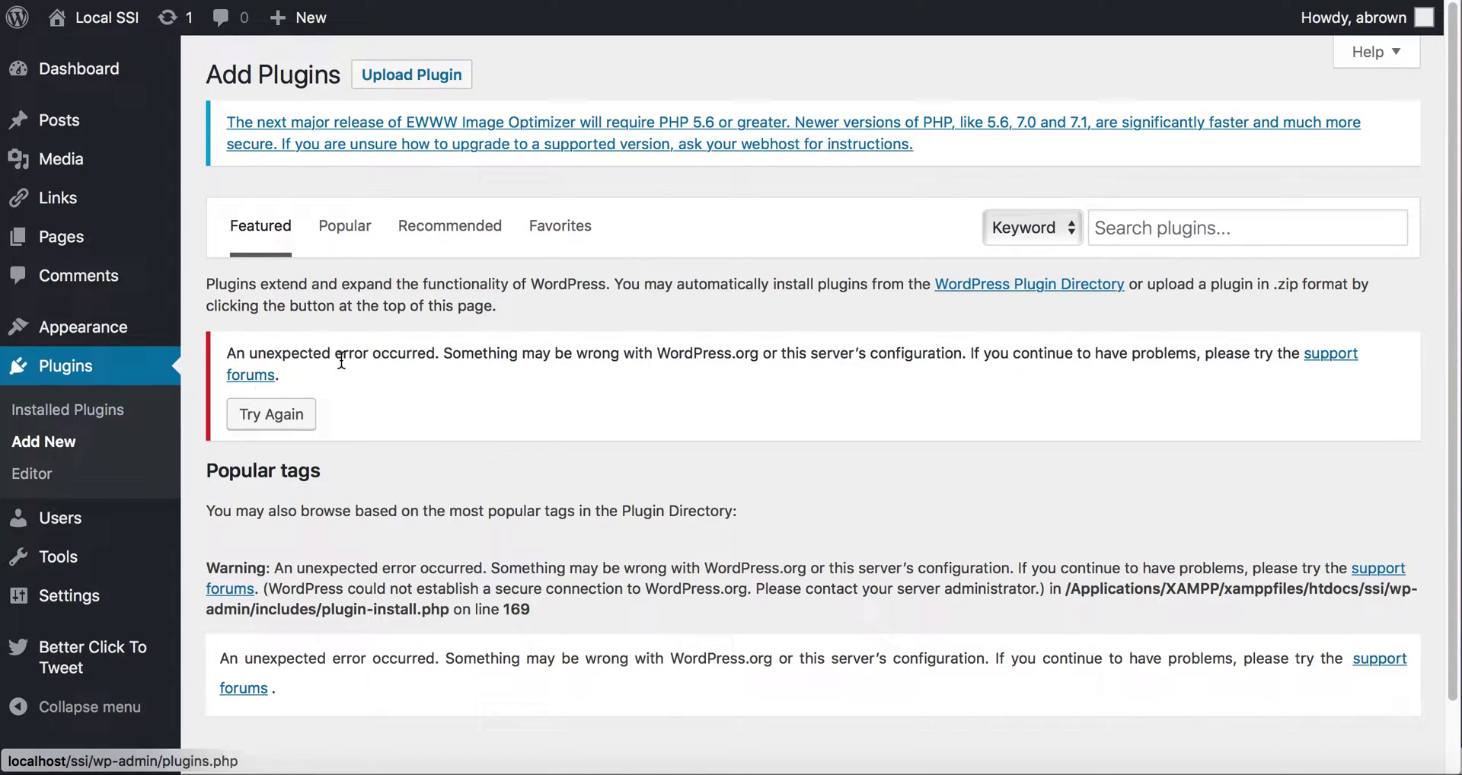
click(1199, 231)
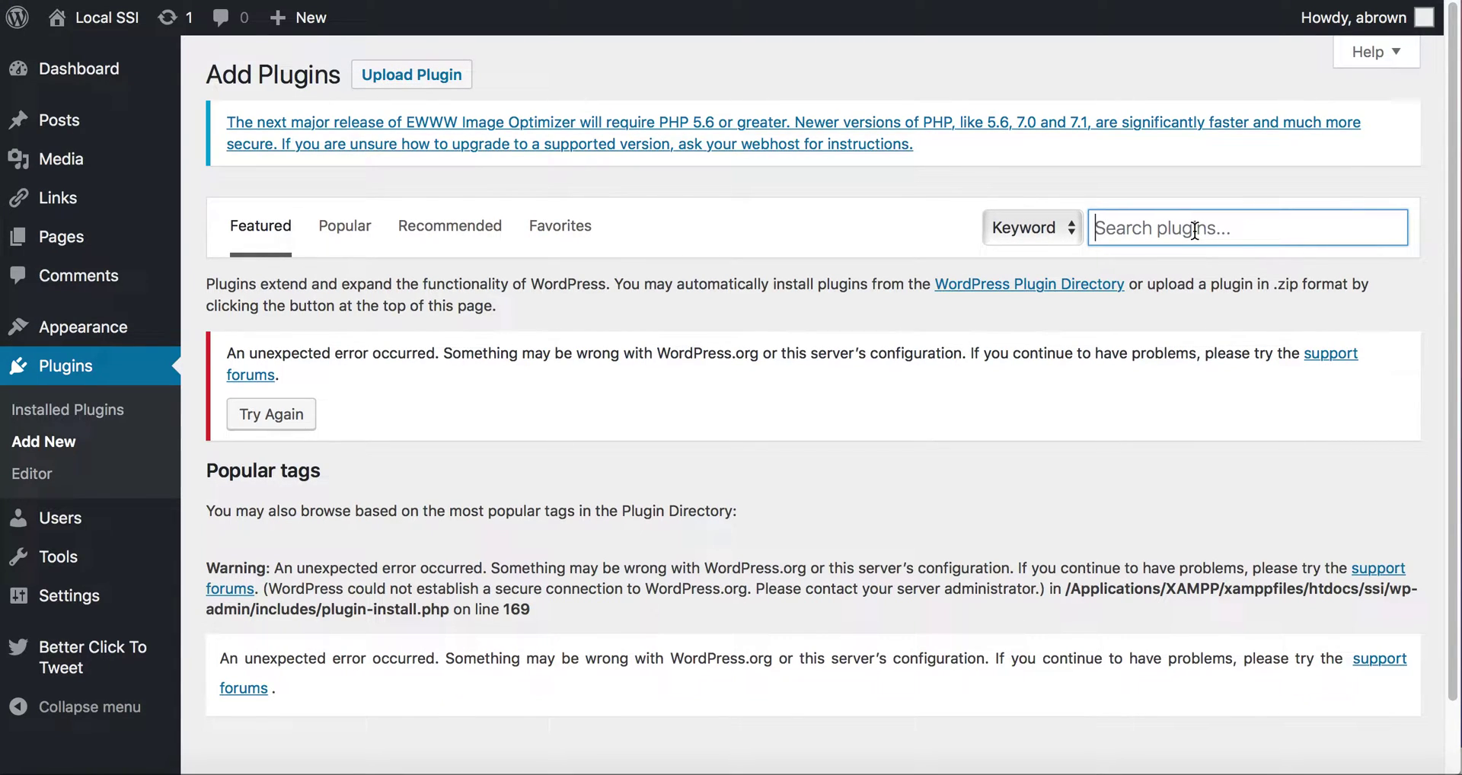
text(Simple CSV/XLS Exporter)
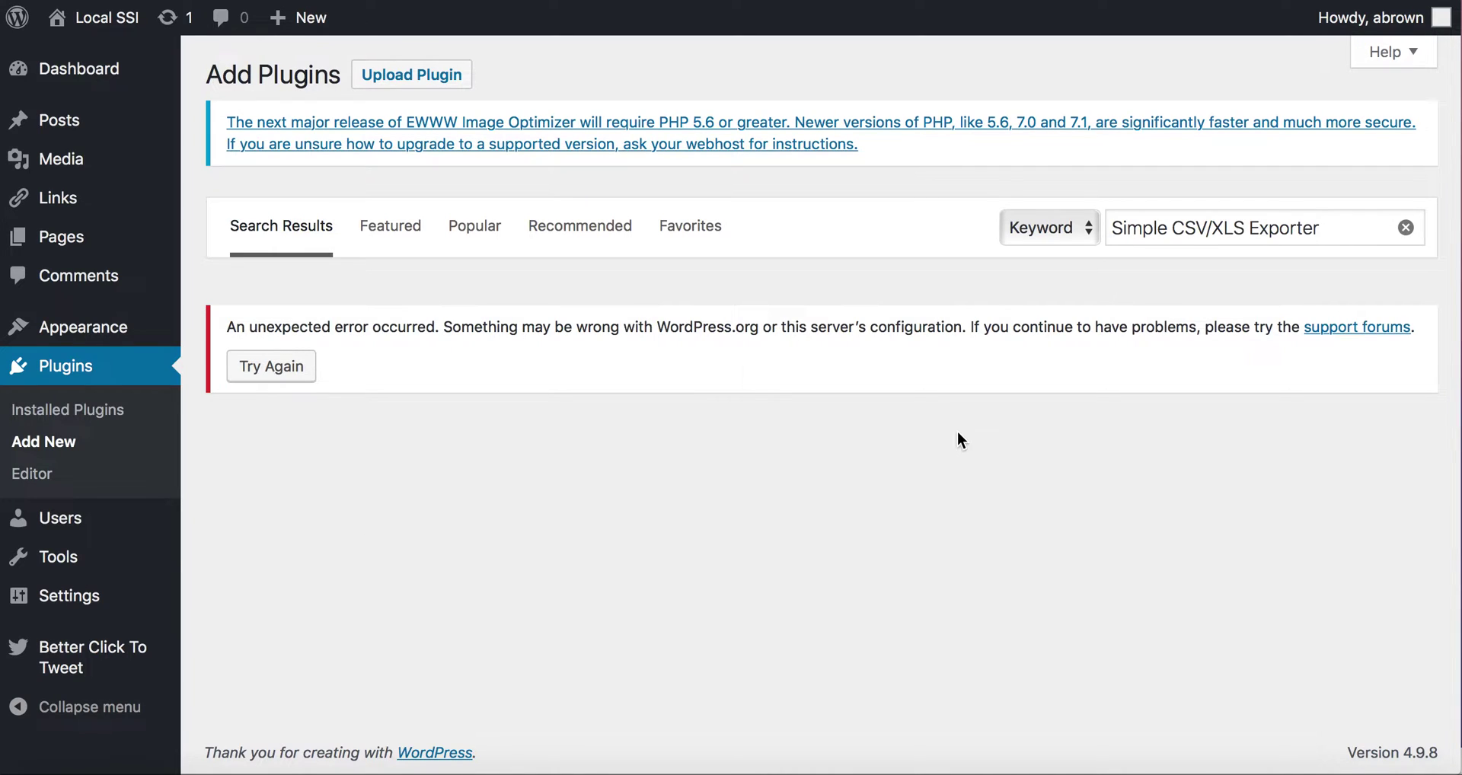
Retry the failed search, clear the box and re-paste 'Simple CSV/XLS Exporter' to get 7 results
click(1207, 232)
click(287, 374)
click(1206, 230)
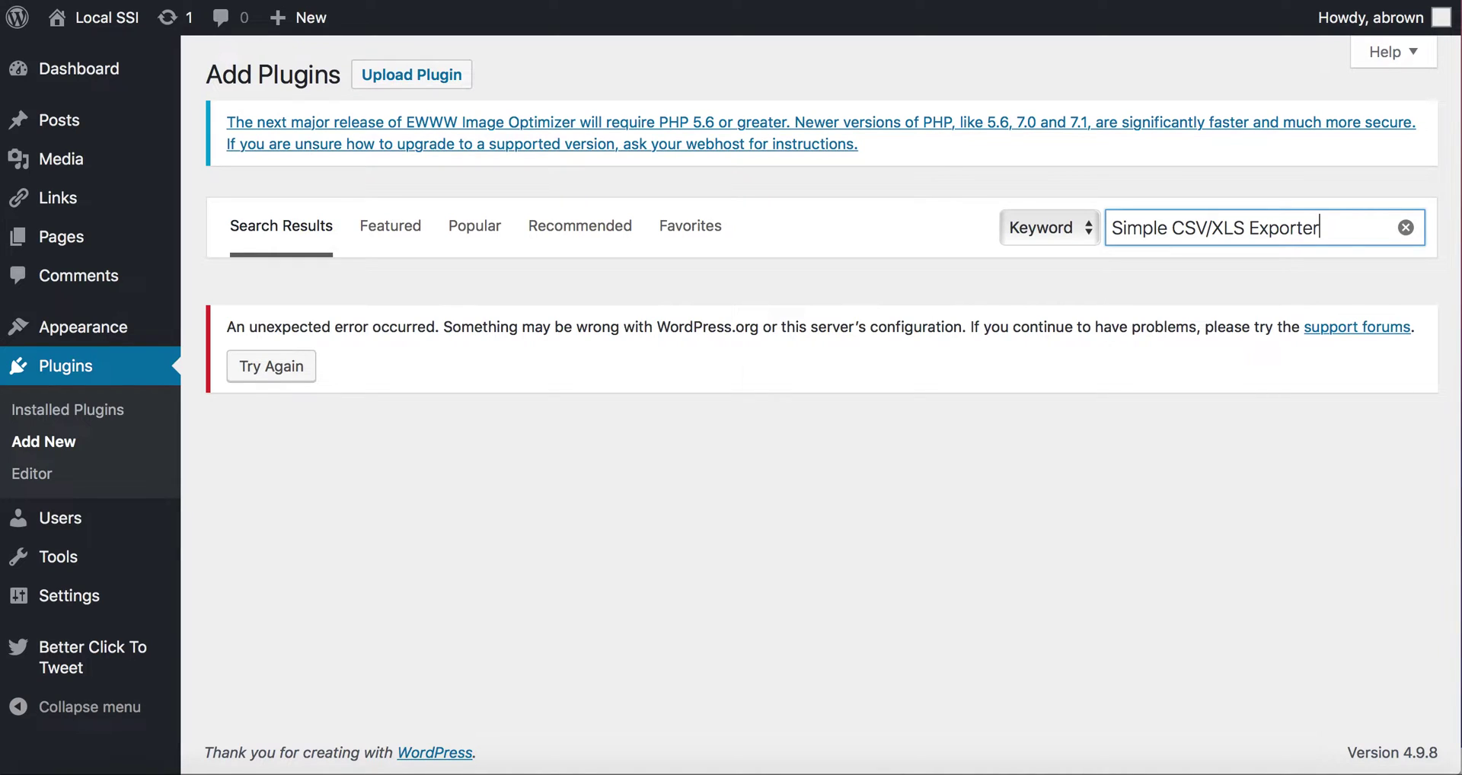
key(super+a)
key(super+c)
key(BackSpace)
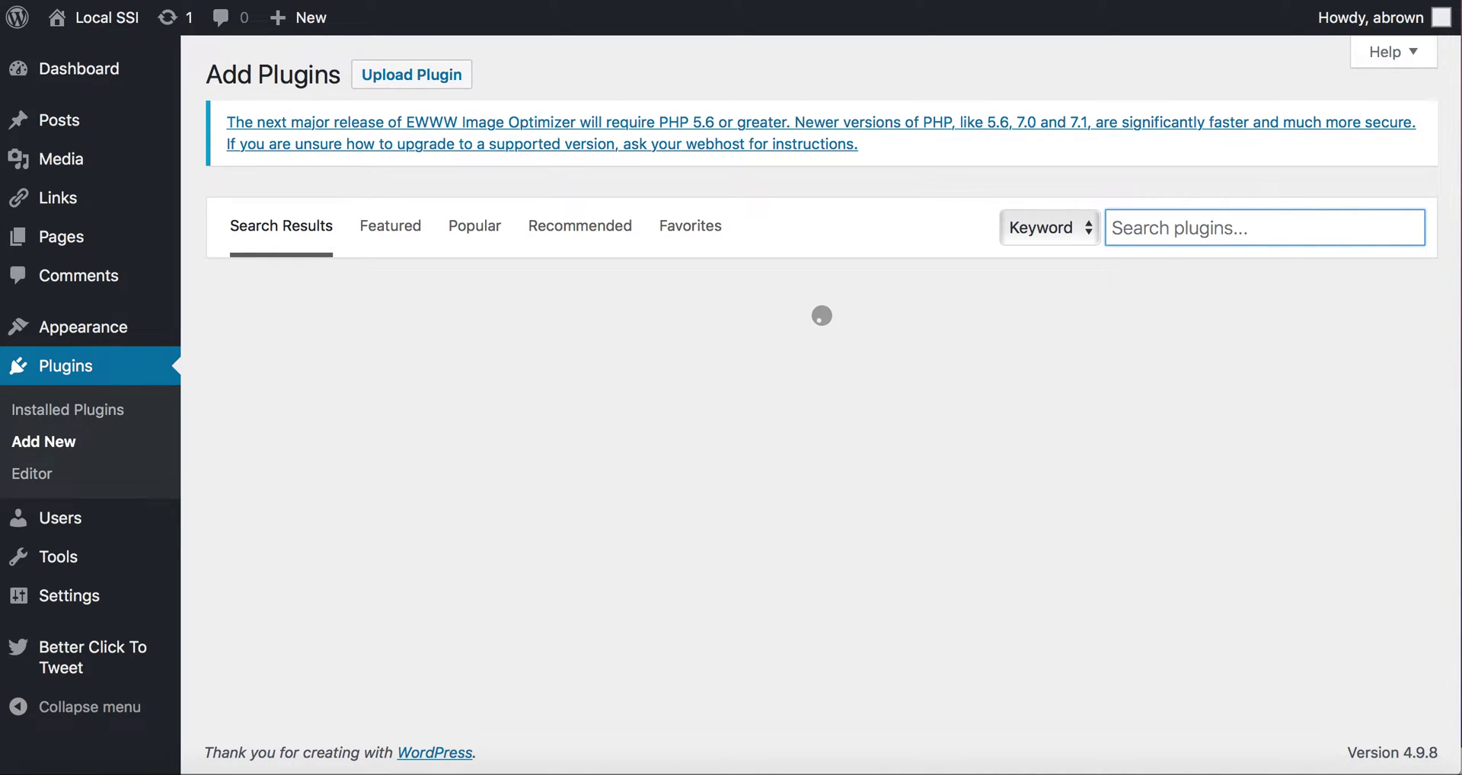
key(super+v)
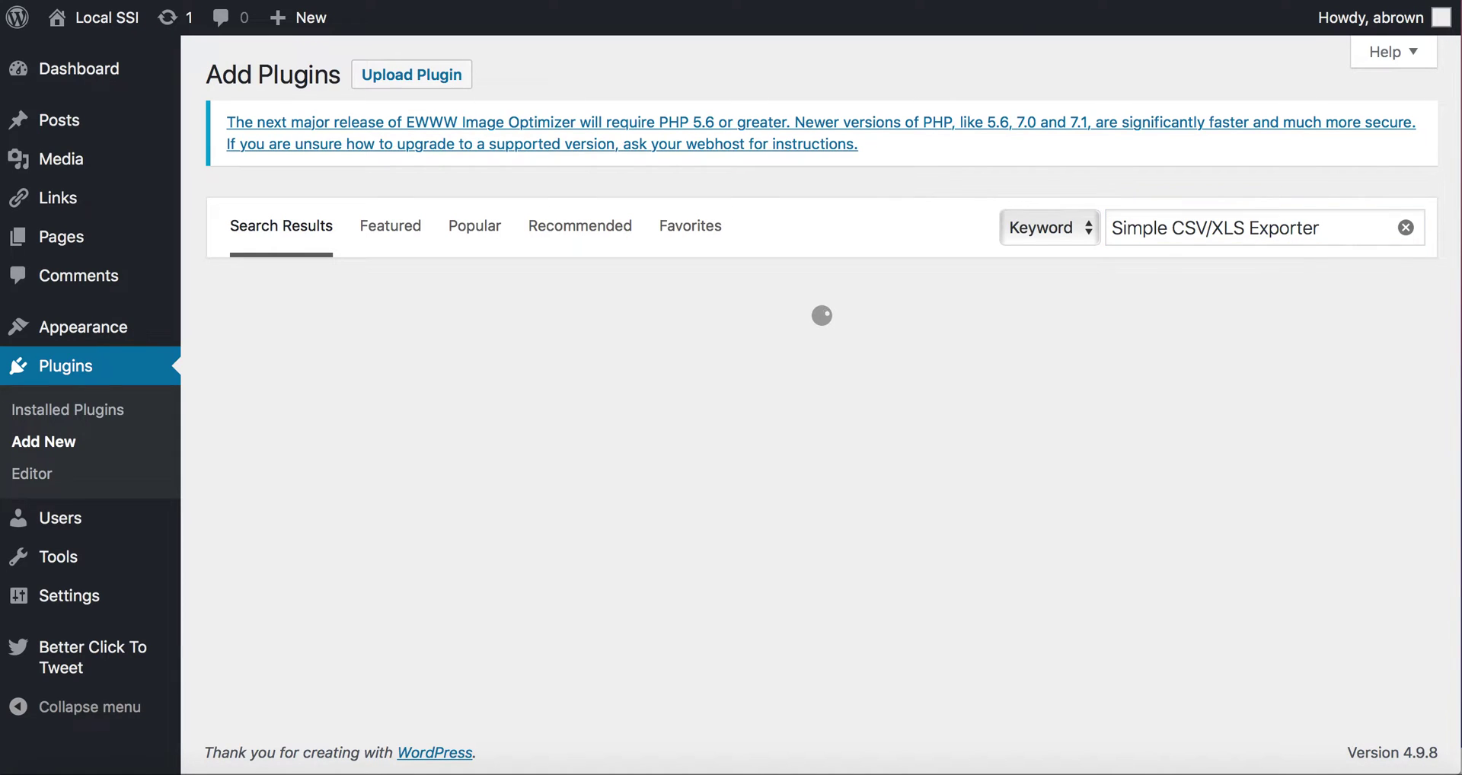
key(super+l)
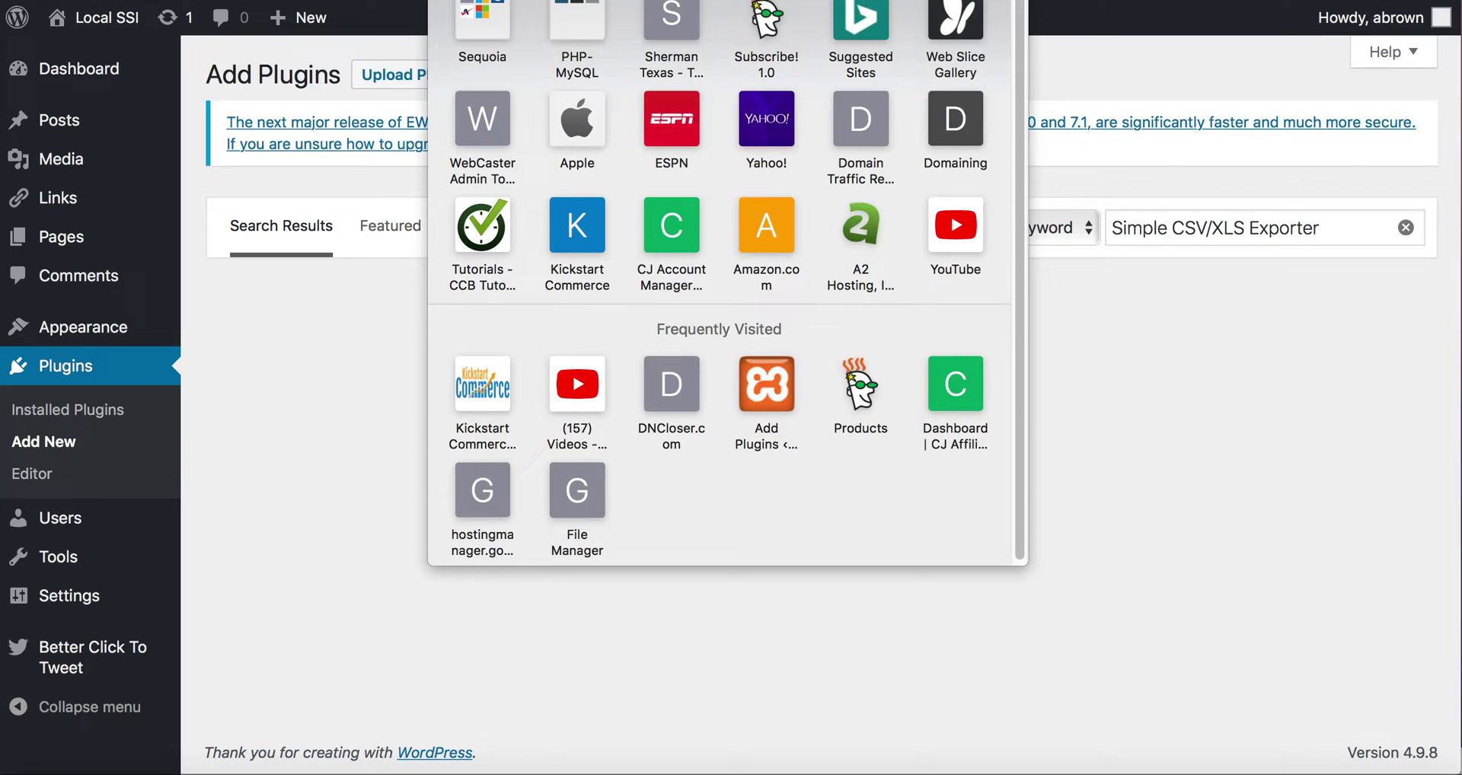
click(1263, 475)
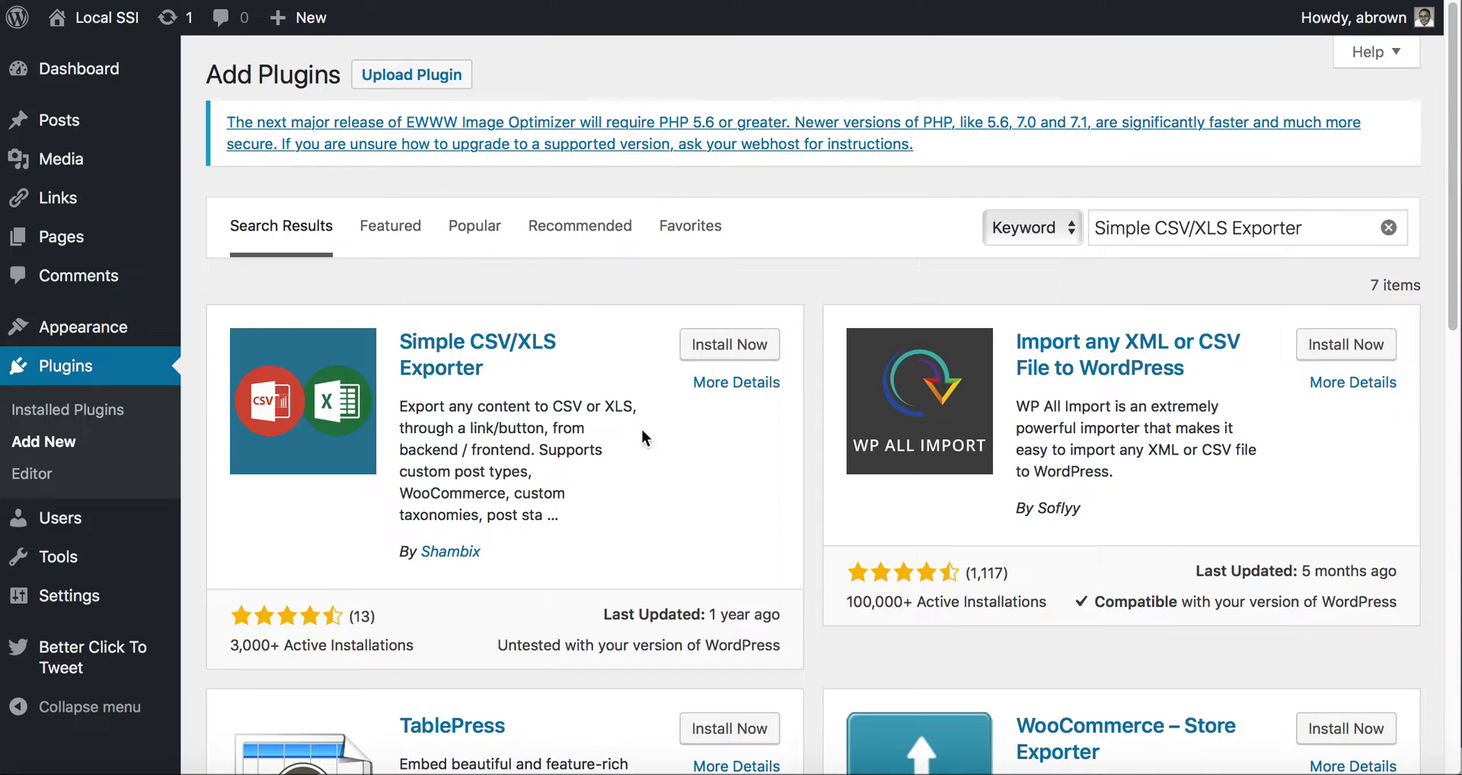
Install and activate Simple CSV/XLS Exporter by Shambix, adding CSV/XLS Export under Tools
click(721, 351)
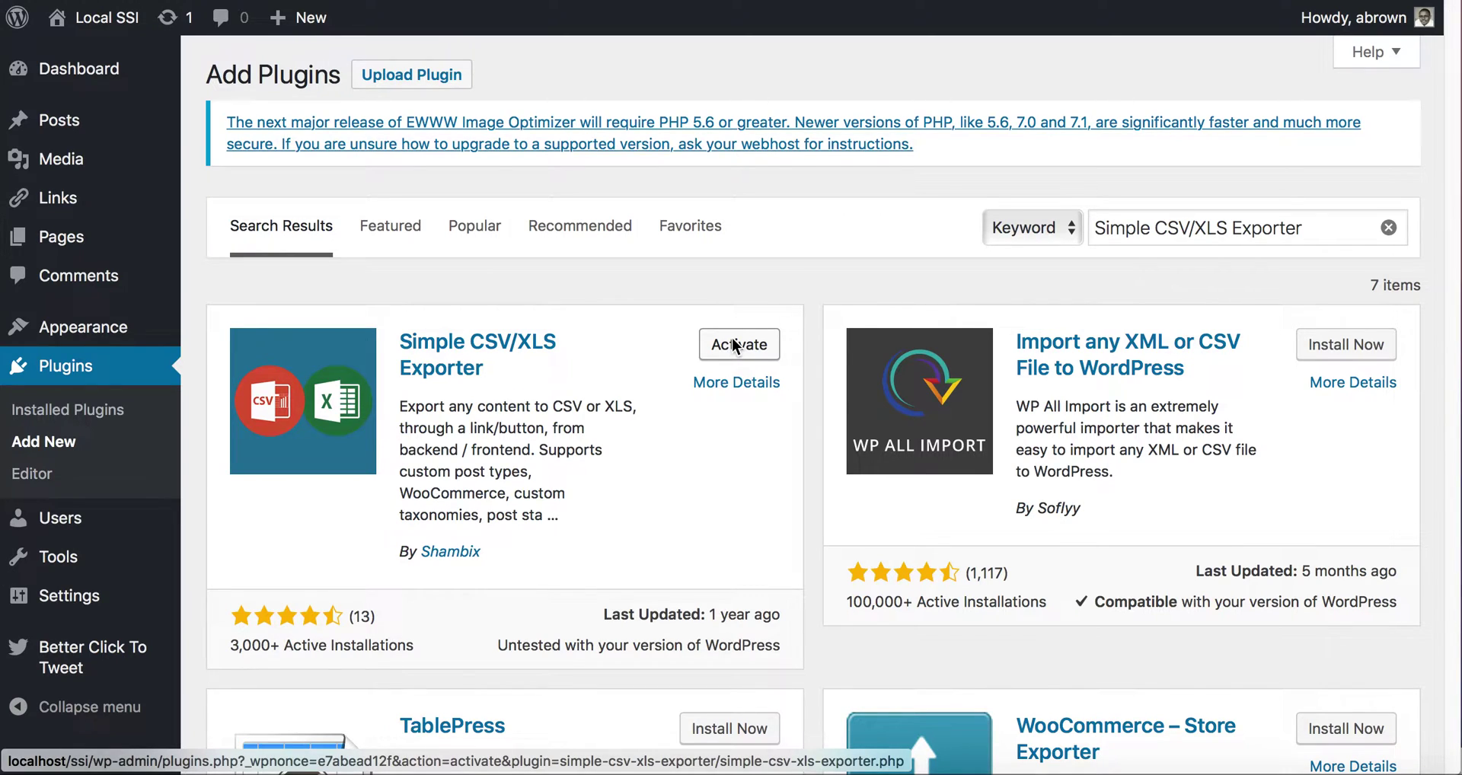
click(733, 339)
mouse_move(124, 598)
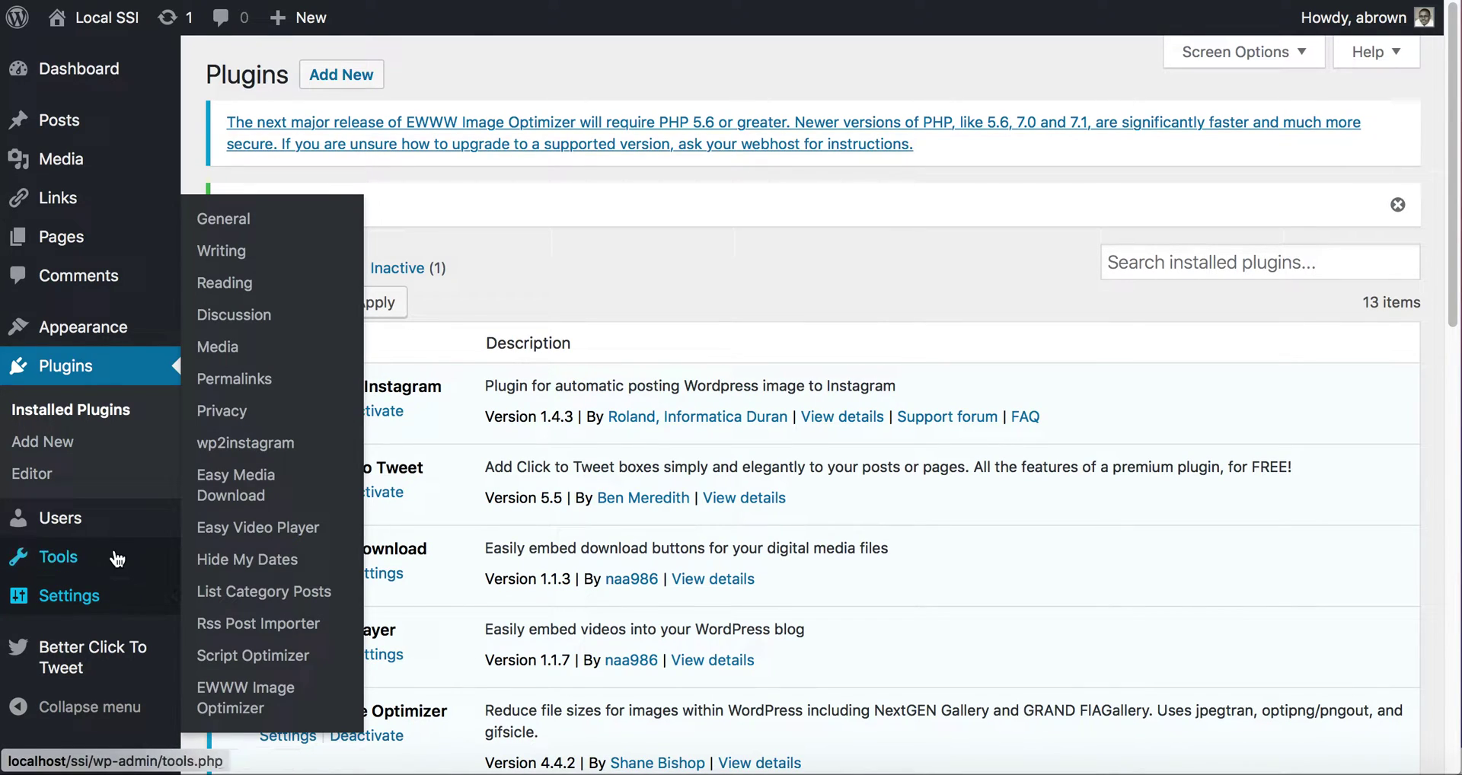
mouse_move(118, 560)
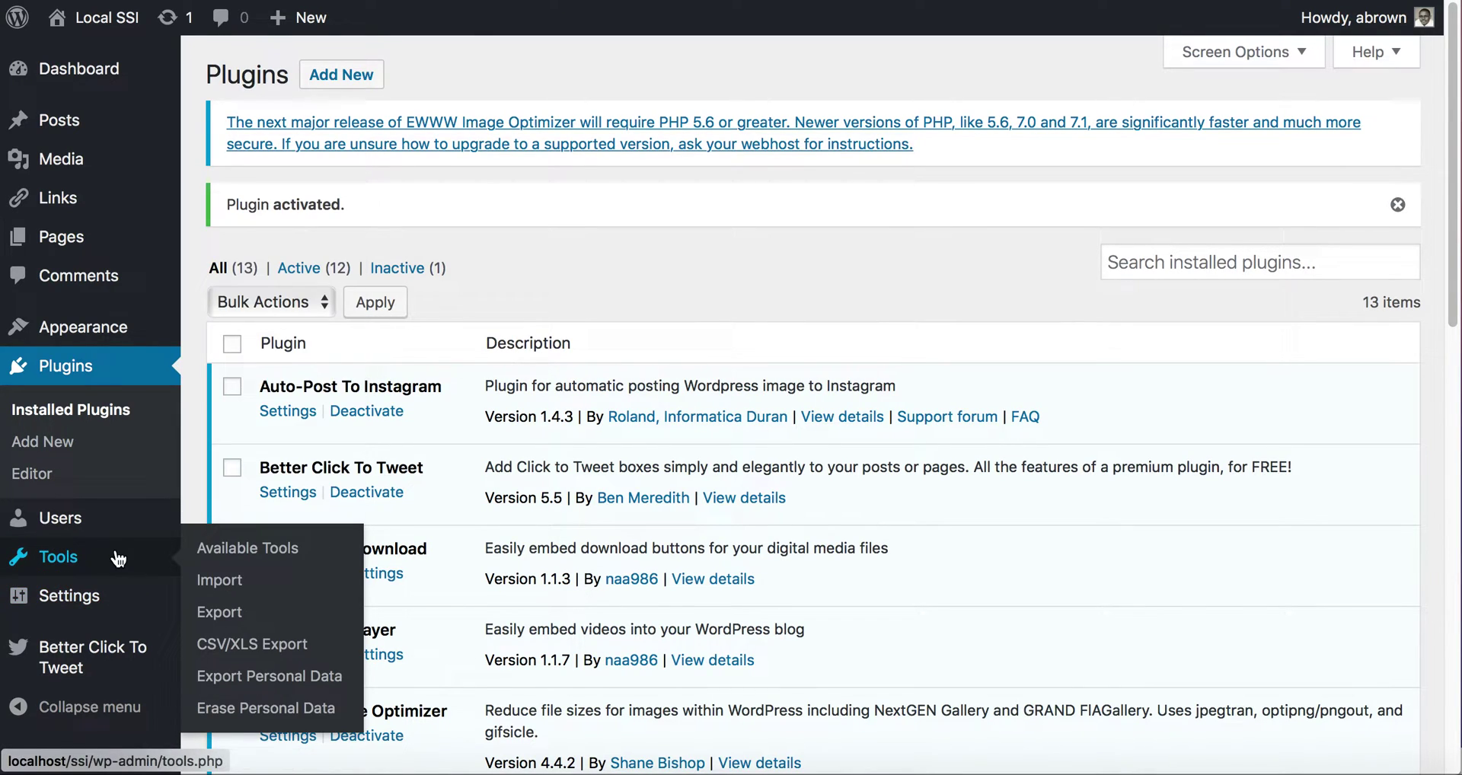
Open Tools > CSV/XLS Export and re-enter the CSV delimiter as a pipe '|'
click(240, 646)
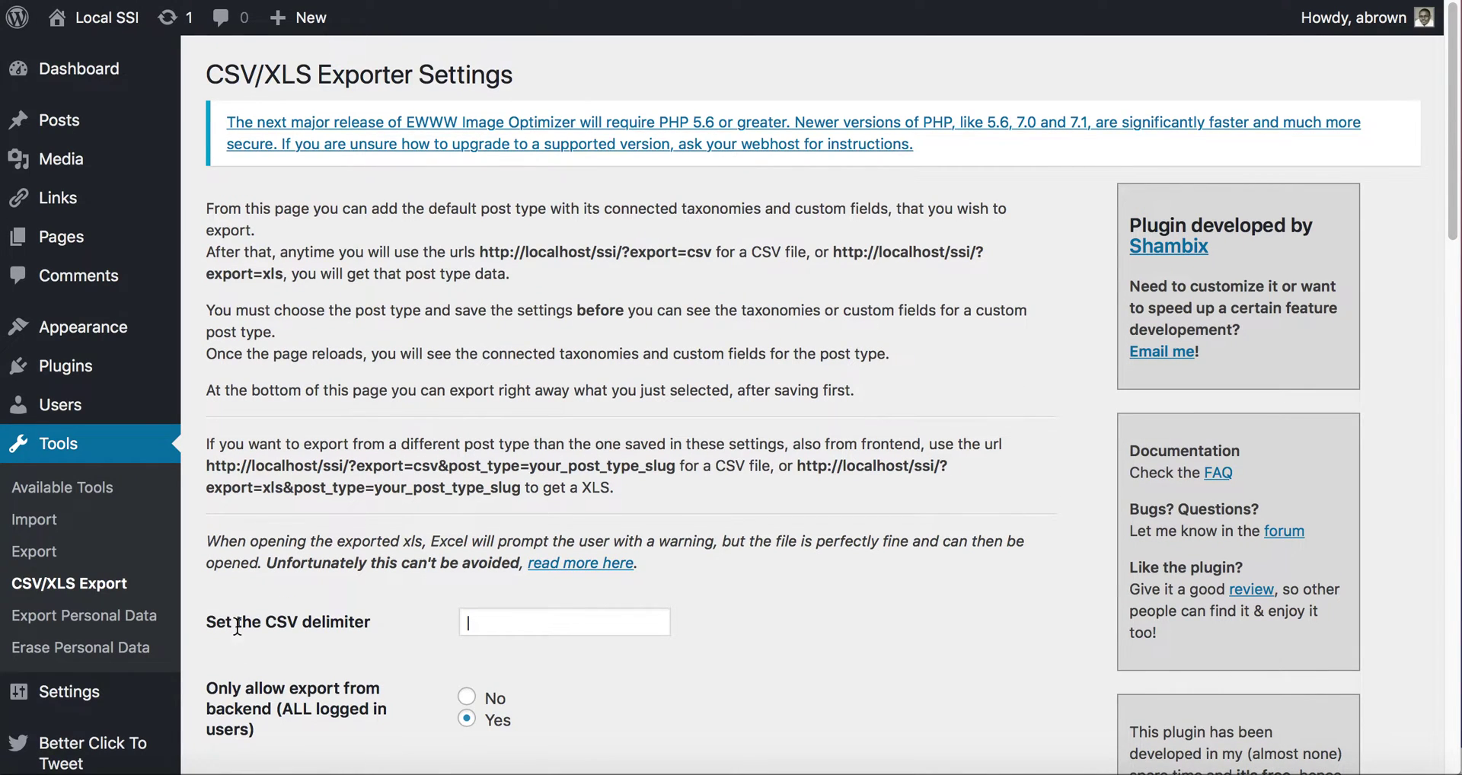
scroll(231, 630, down, 6)
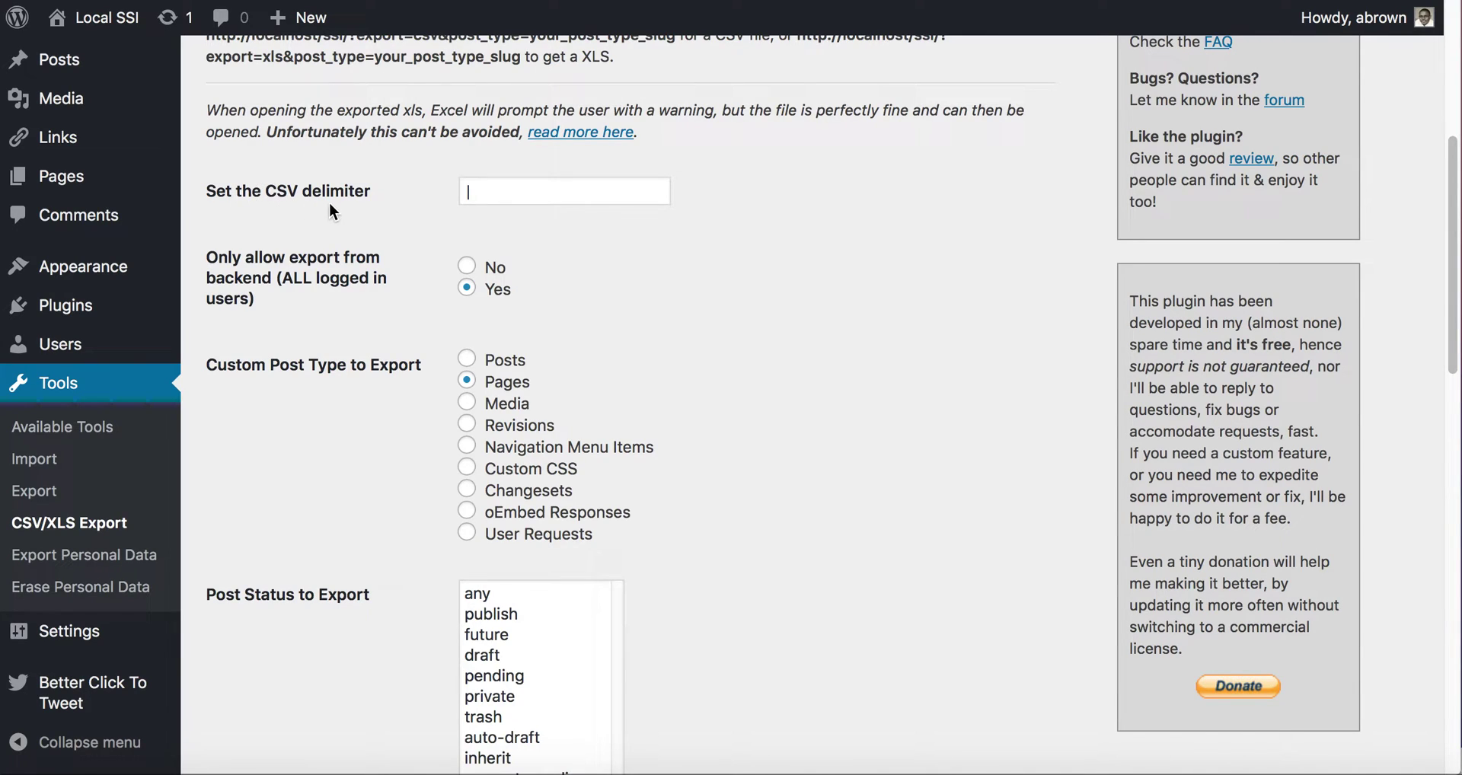
click(494, 196)
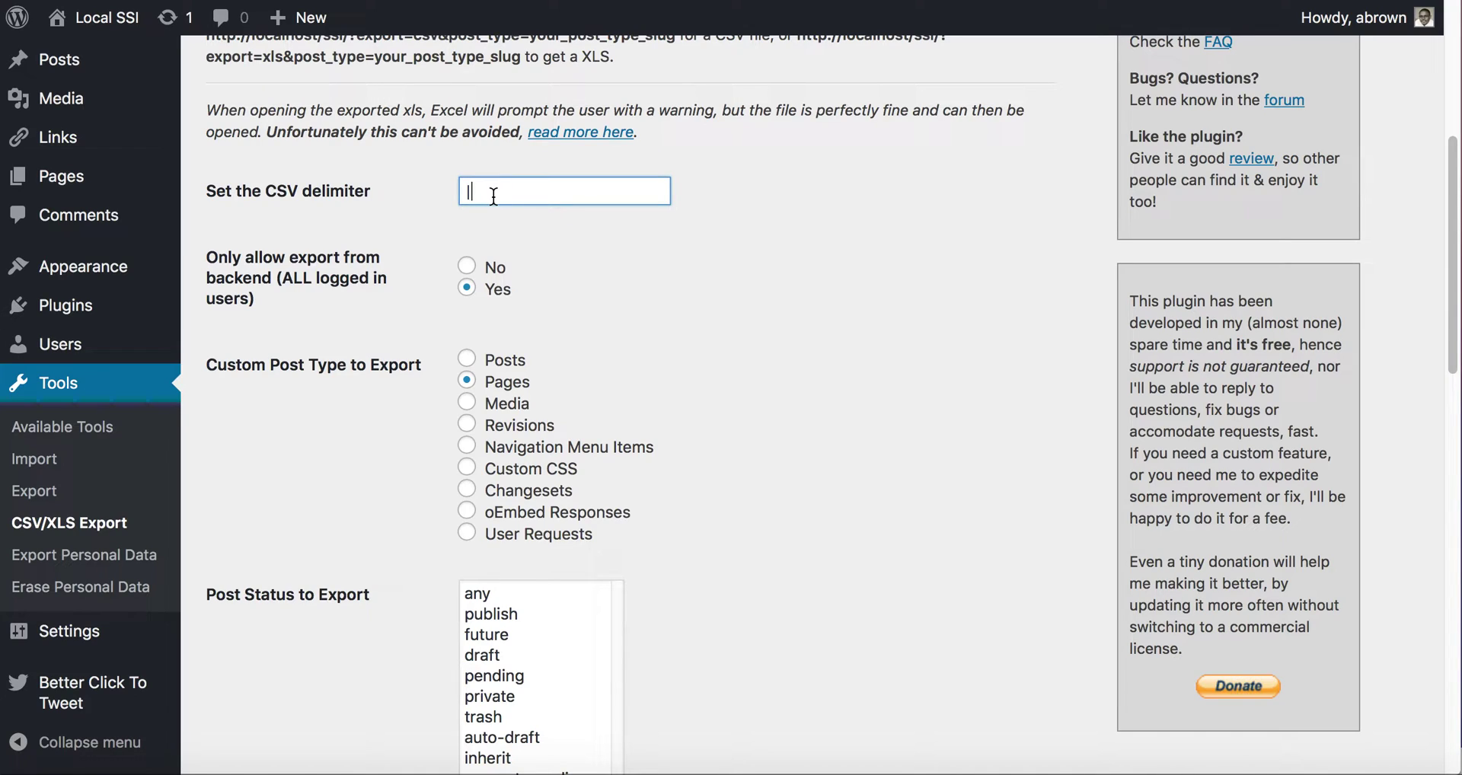
key(BackSpace)
text(|)
scroll(432, 400, down, 3)
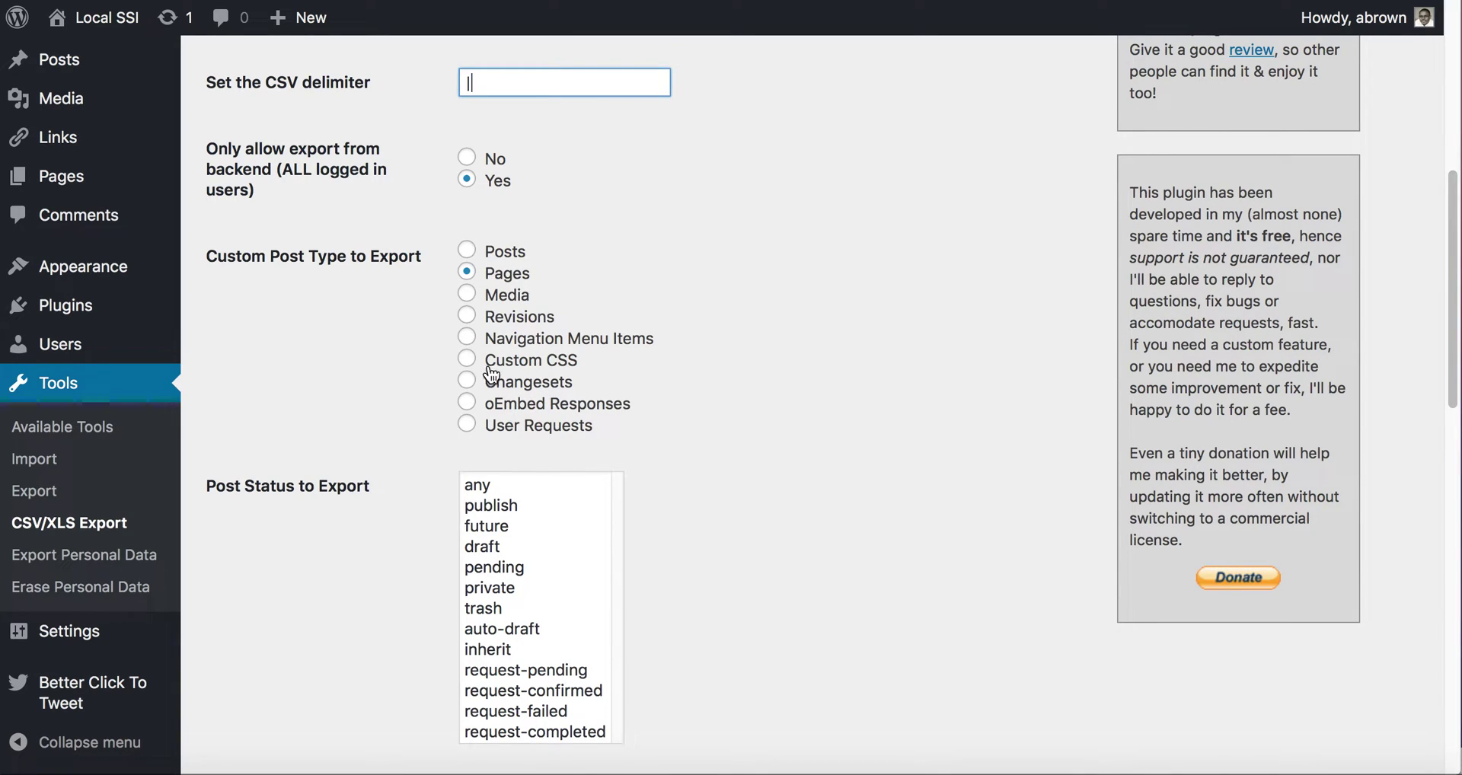
Choose Posts as the content type to export
click(467, 273)
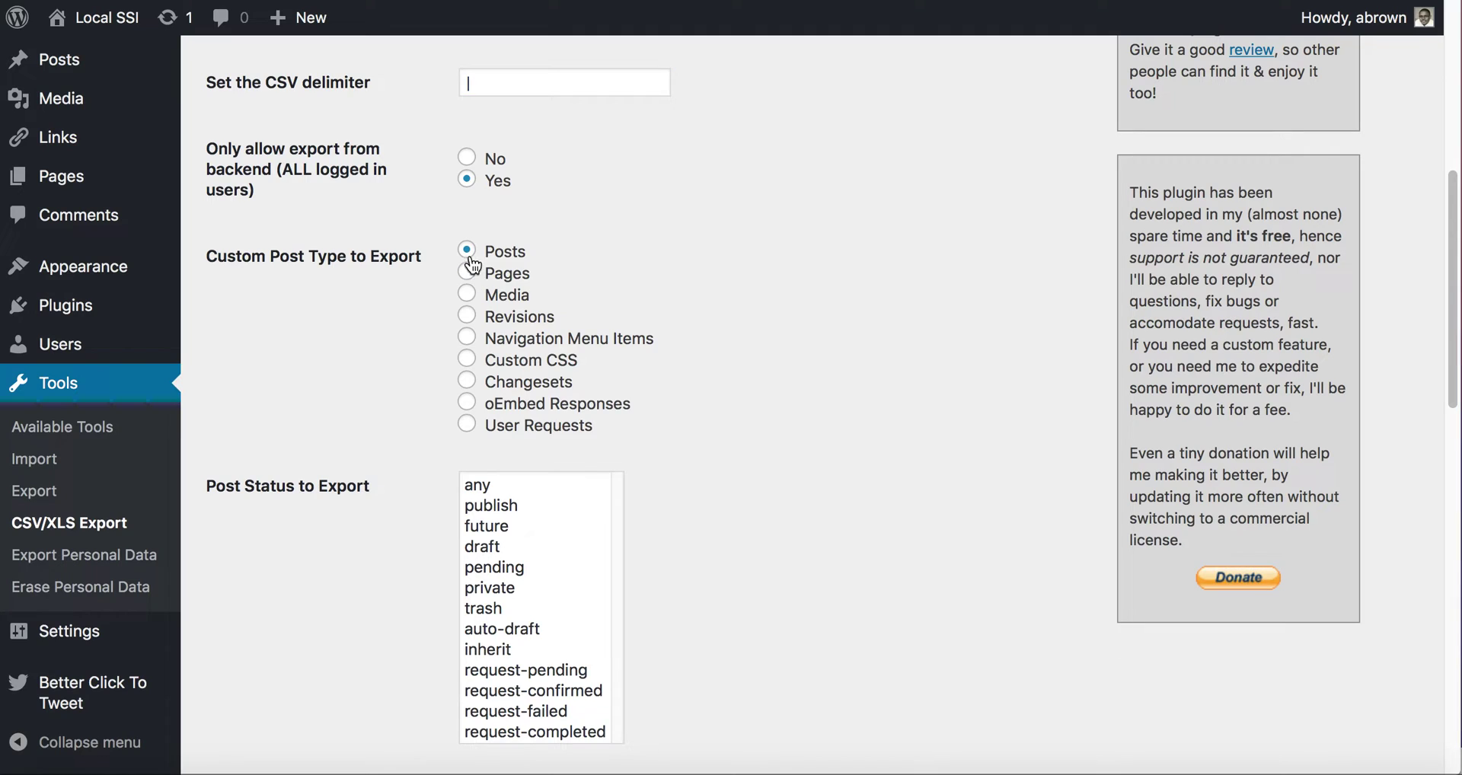
scroll(468, 507, down, 3)
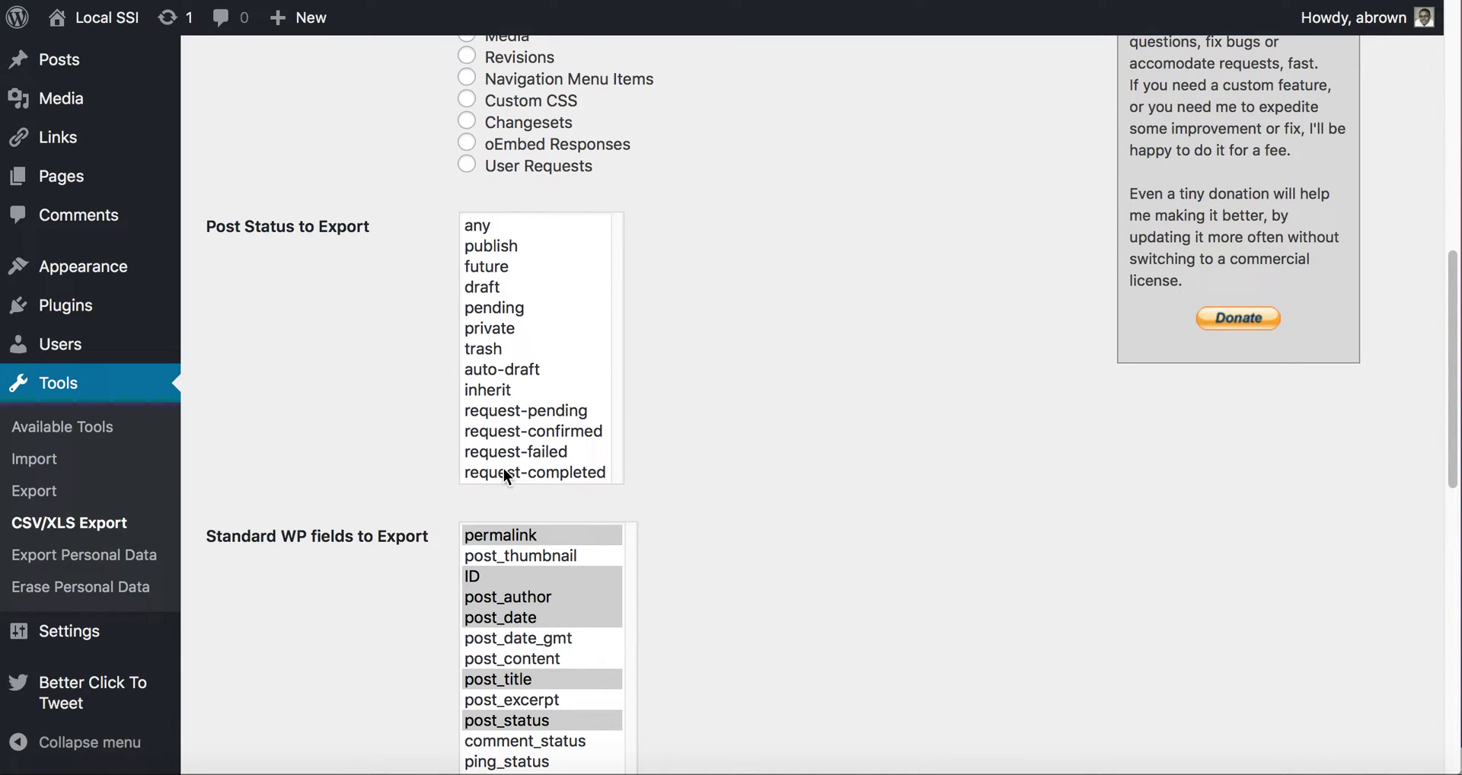
scroll(443, 480, down, 6)
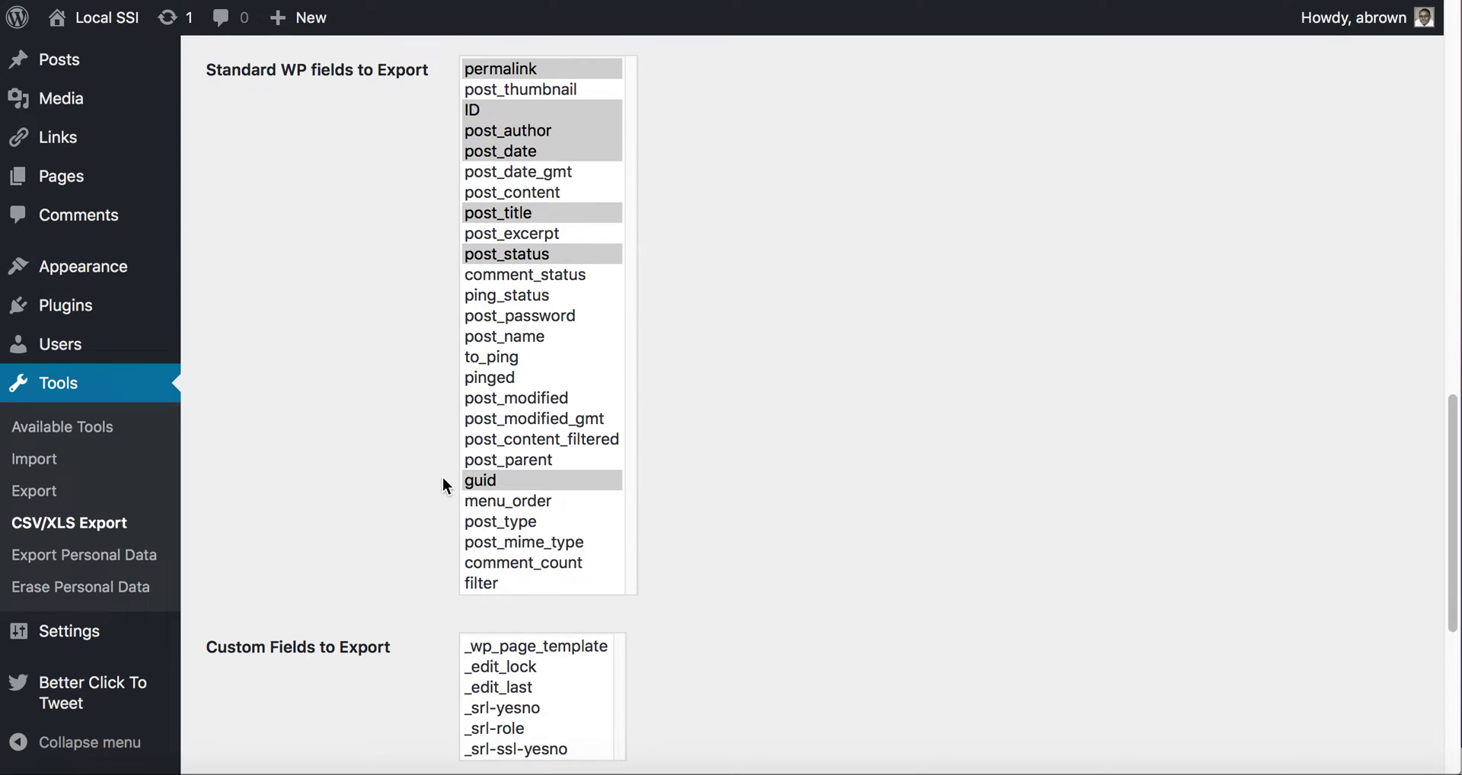
scroll(442, 477, up, 1)
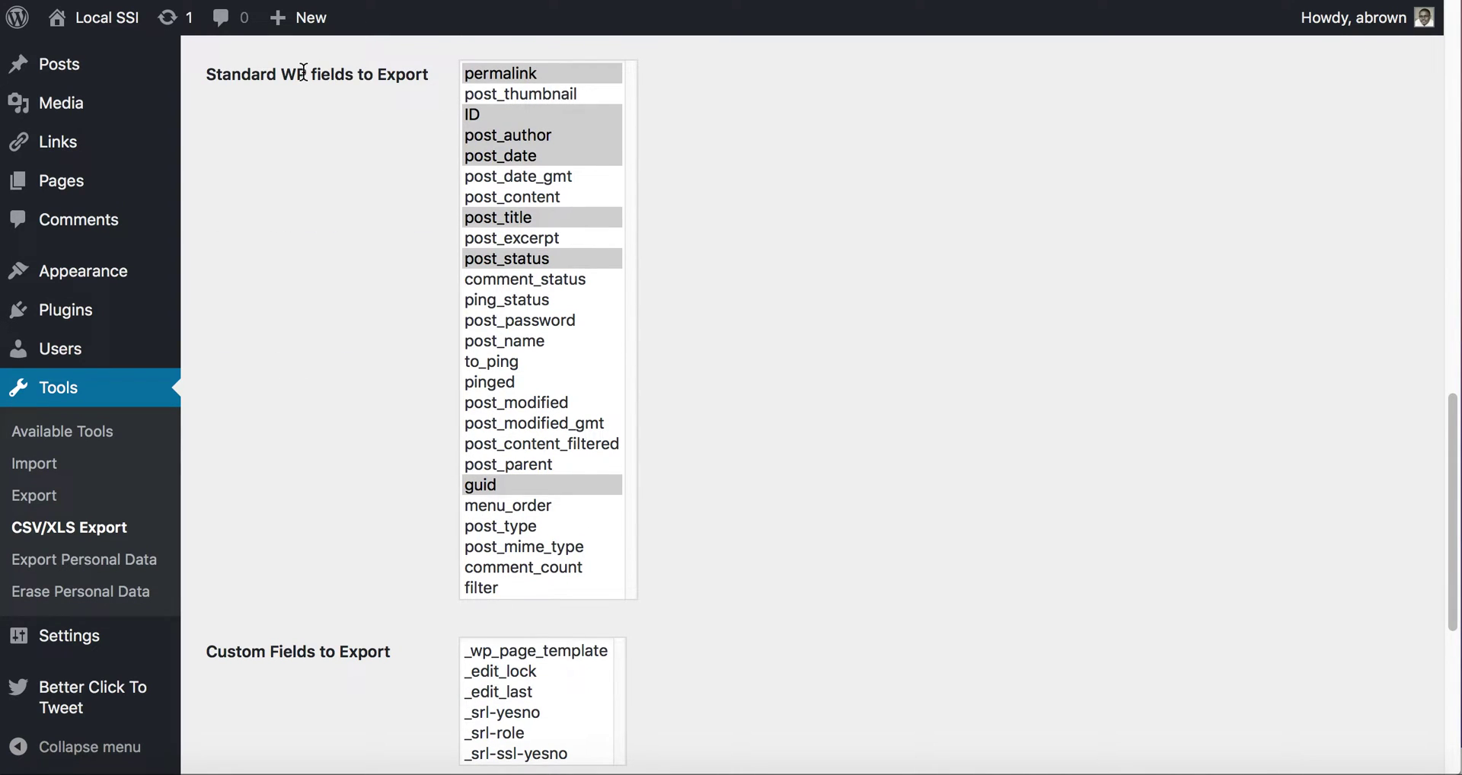
Select permalink, post_author, post_date, post_title and ID as the standard WP fields to export
click(500, 73)
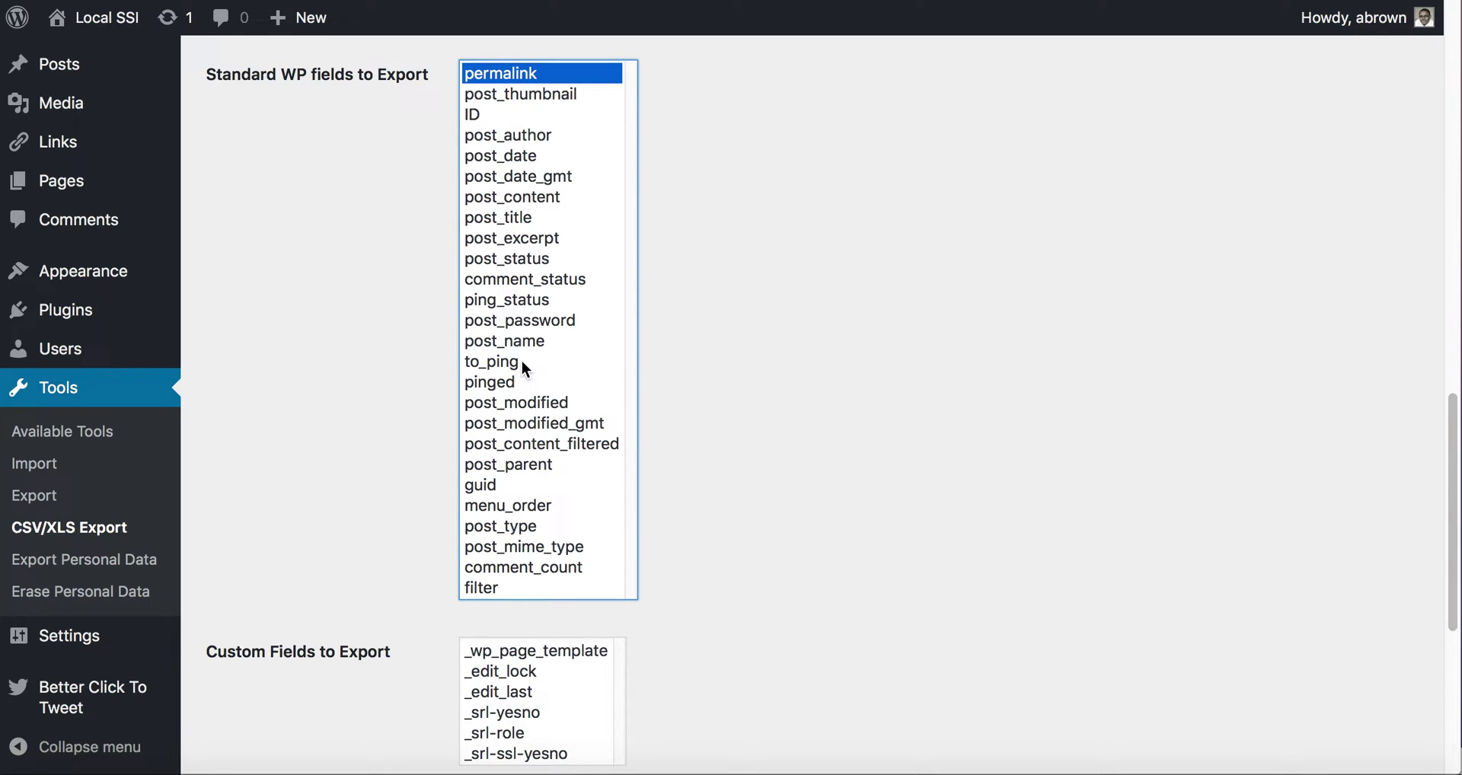
super+click(529, 140)
super+click(527, 157)
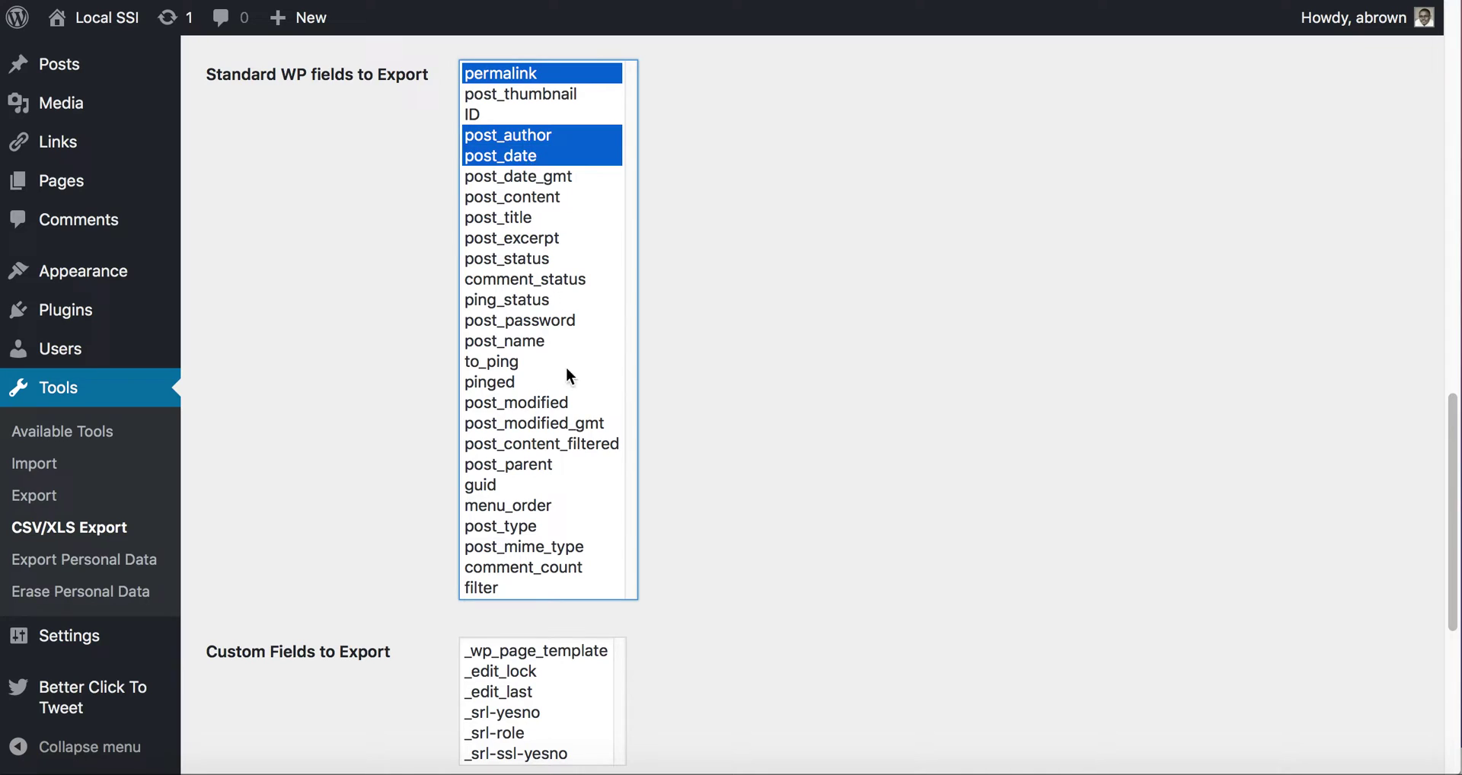
super+click(525, 220)
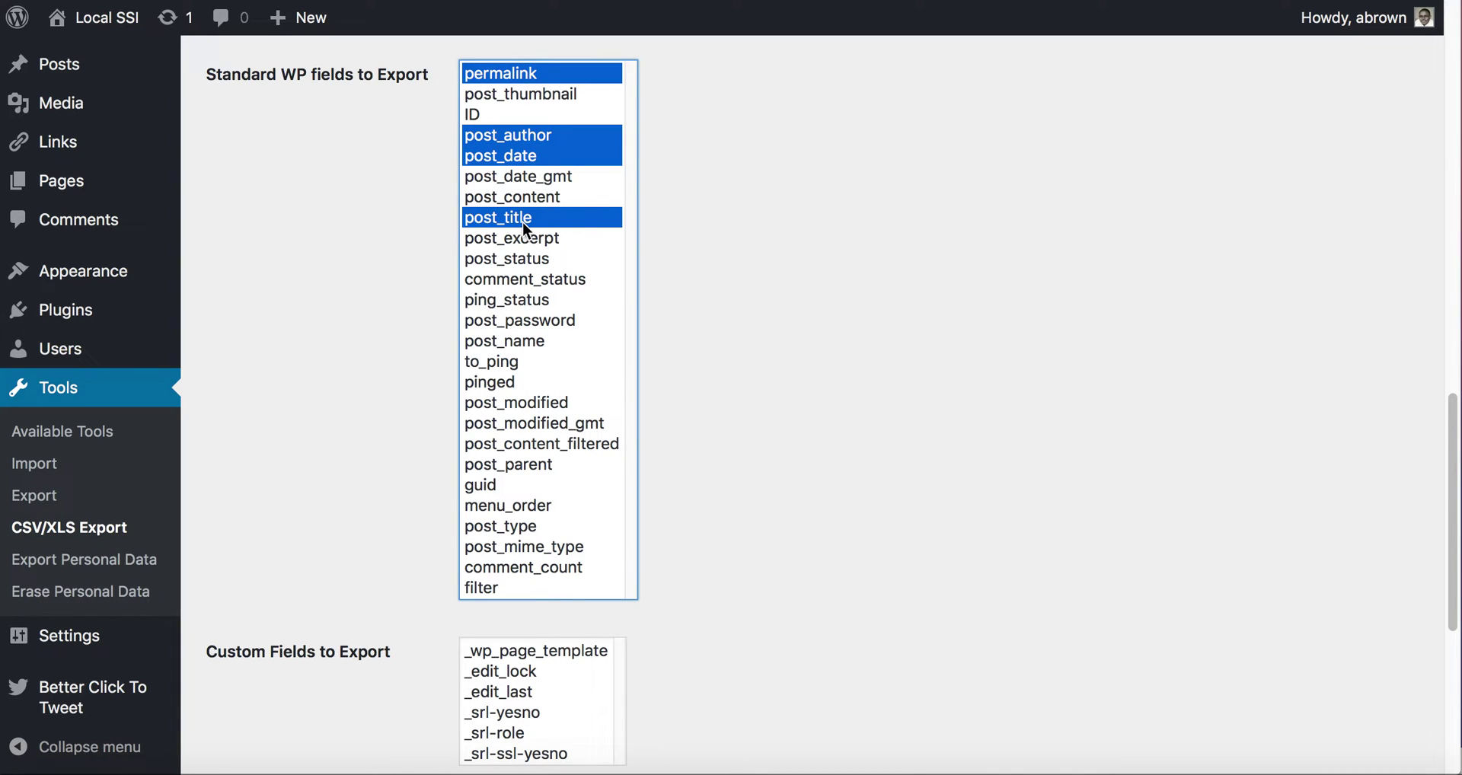
super+click(482, 113)
scroll(436, 606, down, 5)
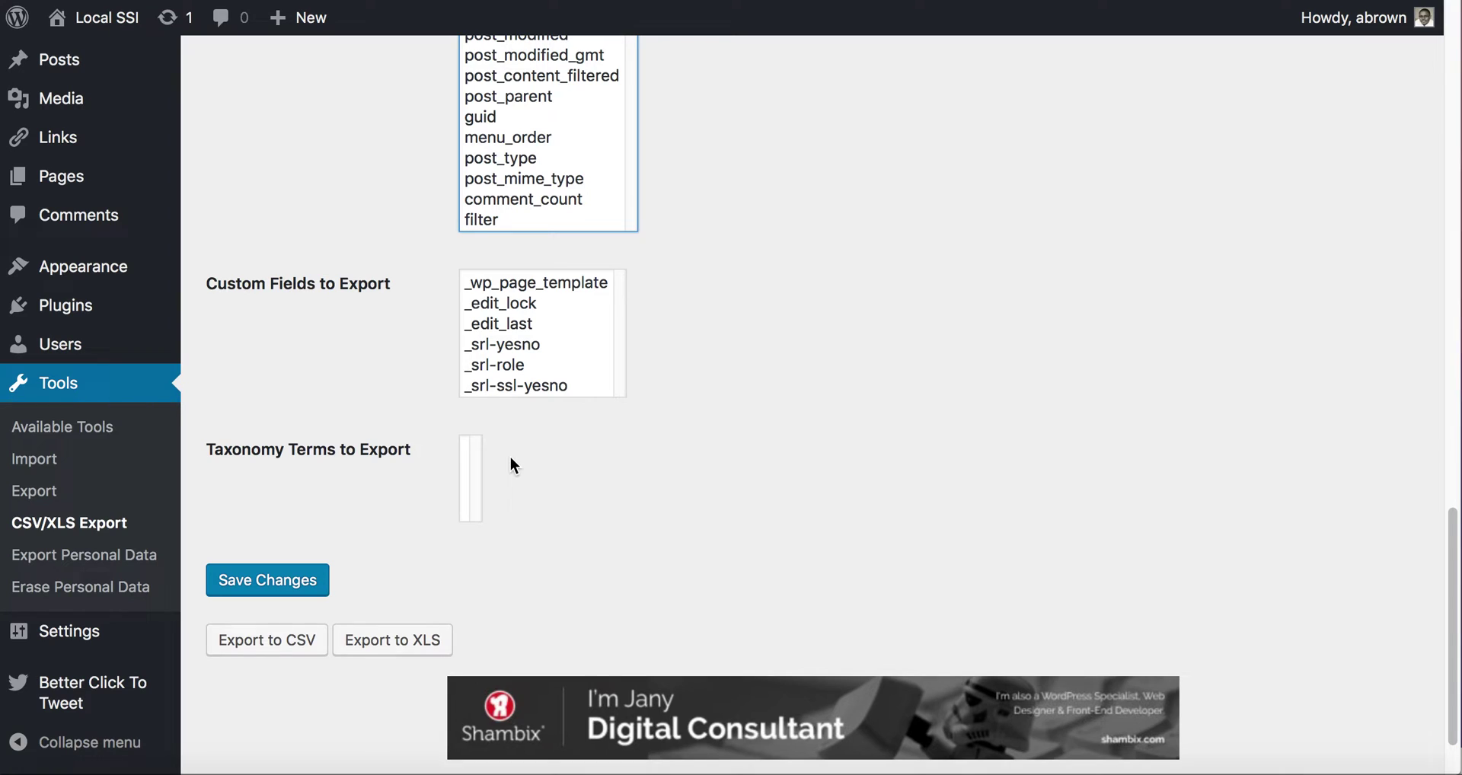
Save the exporter settings with the five chosen fields and scroll to the Export buttons
click(311, 588)
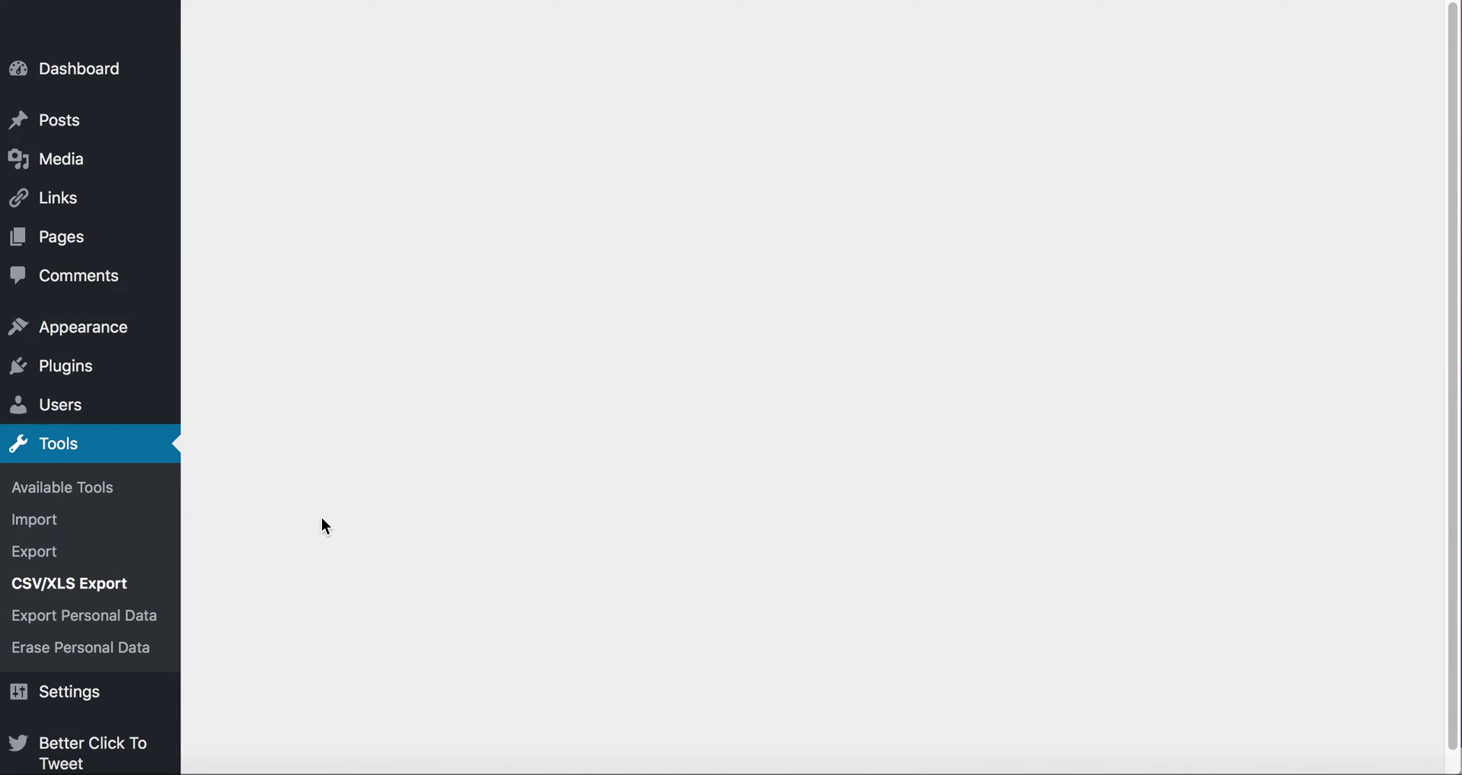
scroll(367, 507, down, 15)
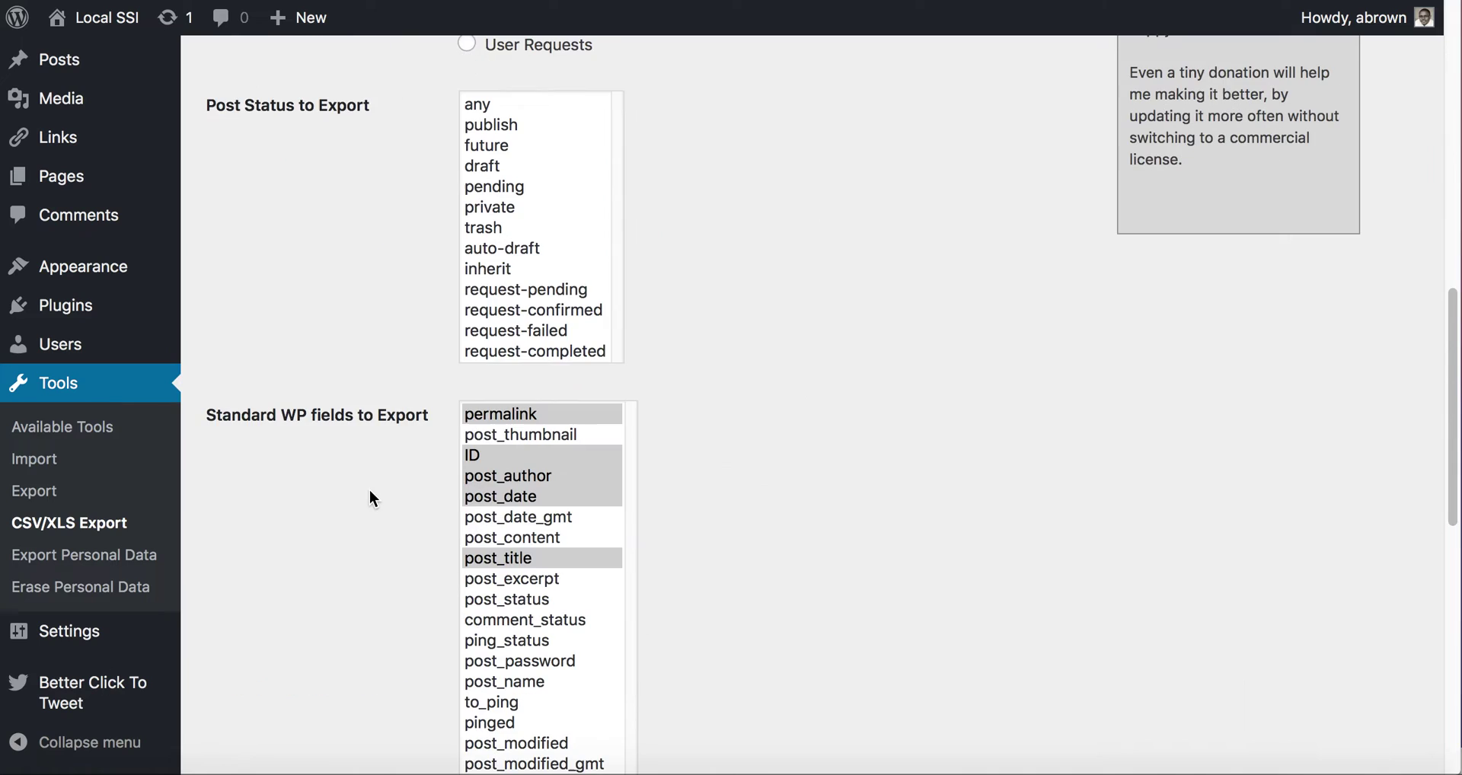
scroll(414, 623, down, 10)
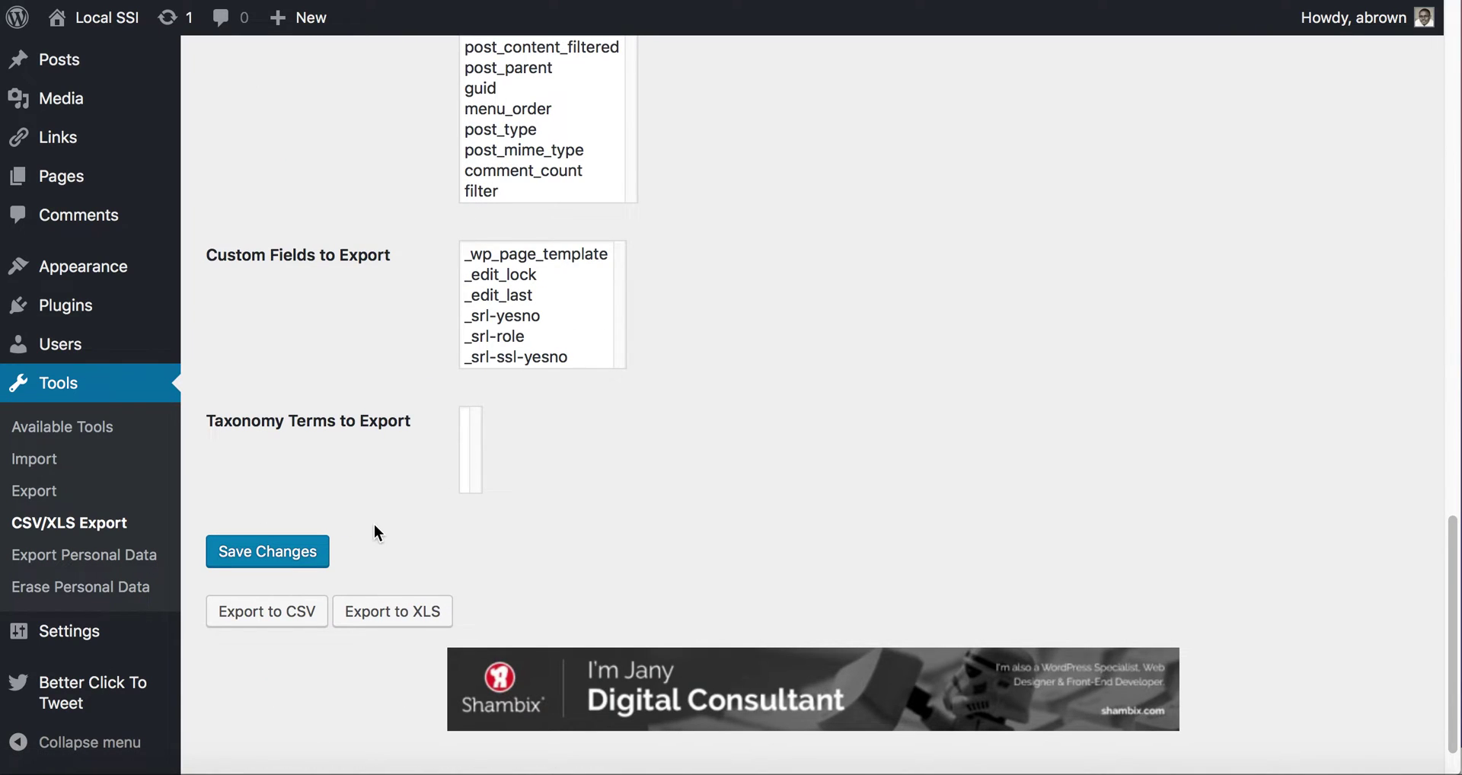
scroll(375, 525, down, 1)
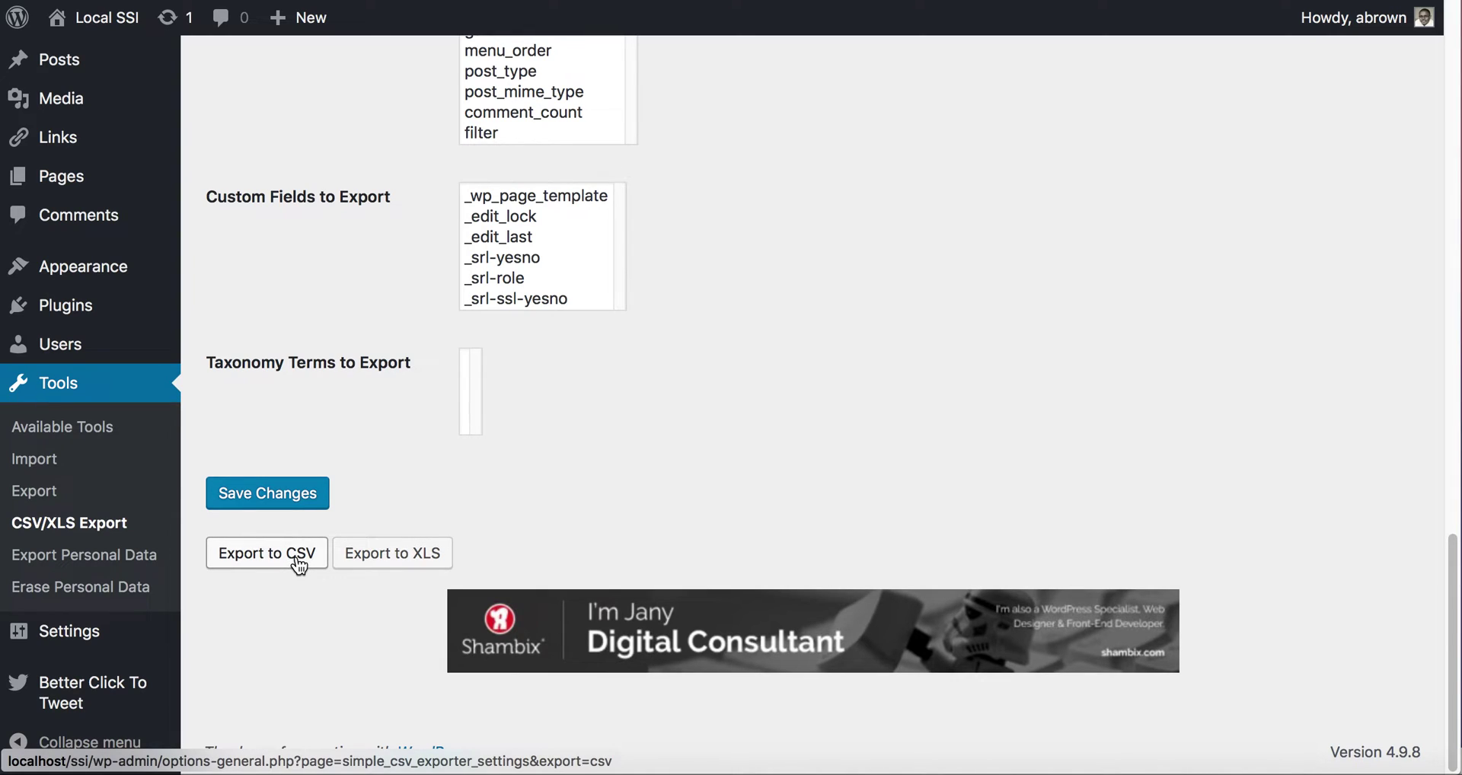
Export to XLS and find page-17Oct2018_1436-export.xls among recent downloads
click(376, 556)
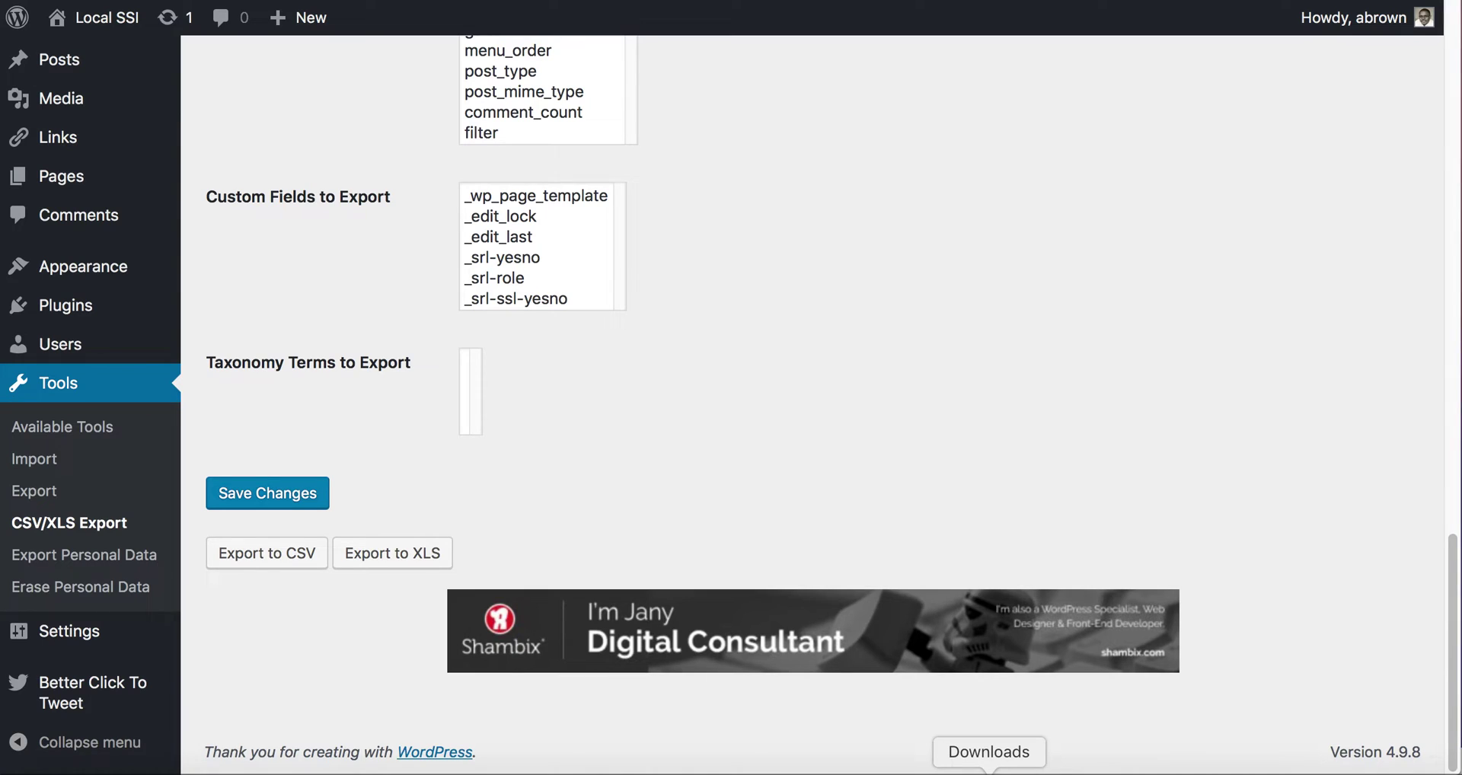
click(984, 767)
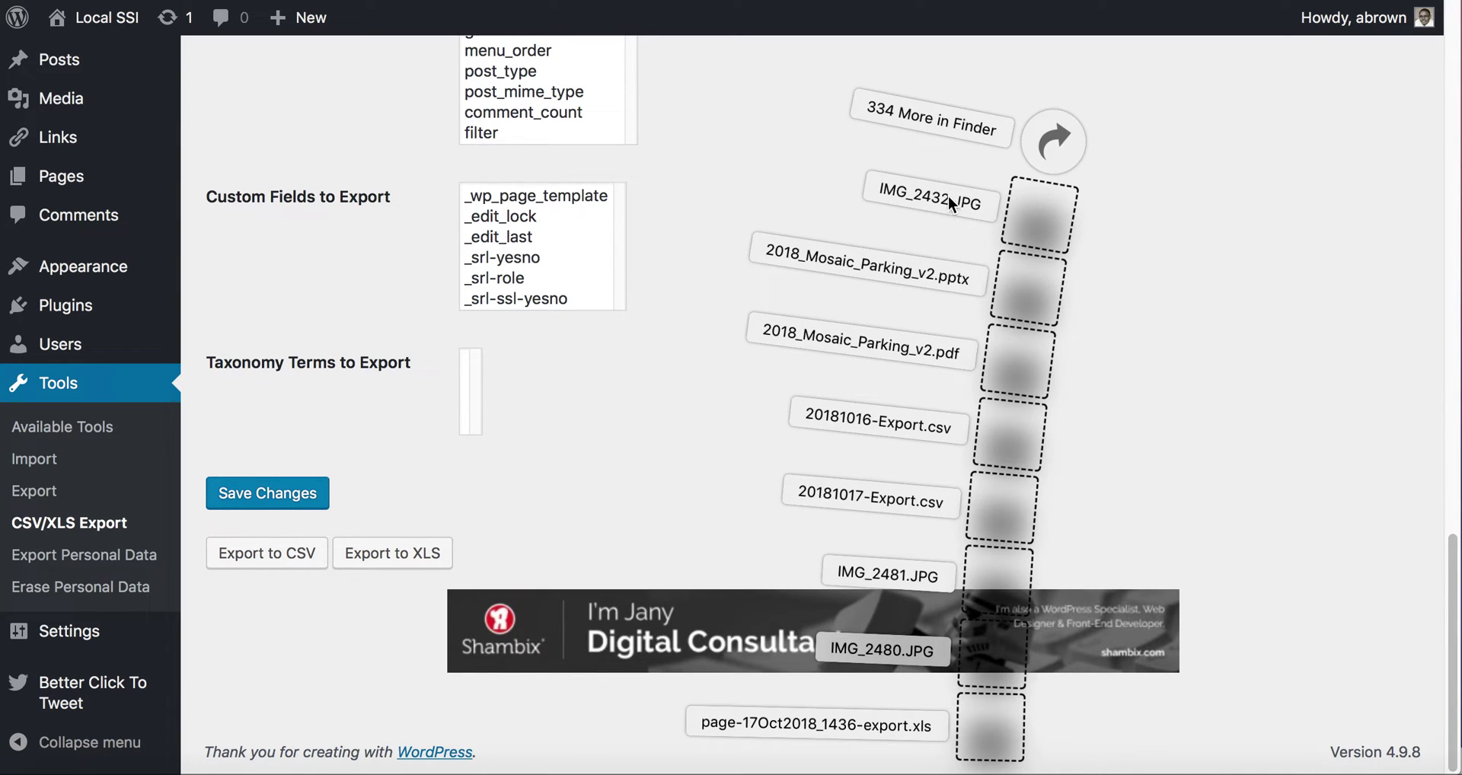
Open page-17Oct2018_1436-export.xls from Downloads in Finder with a spreadsheet app
click(1040, 140)
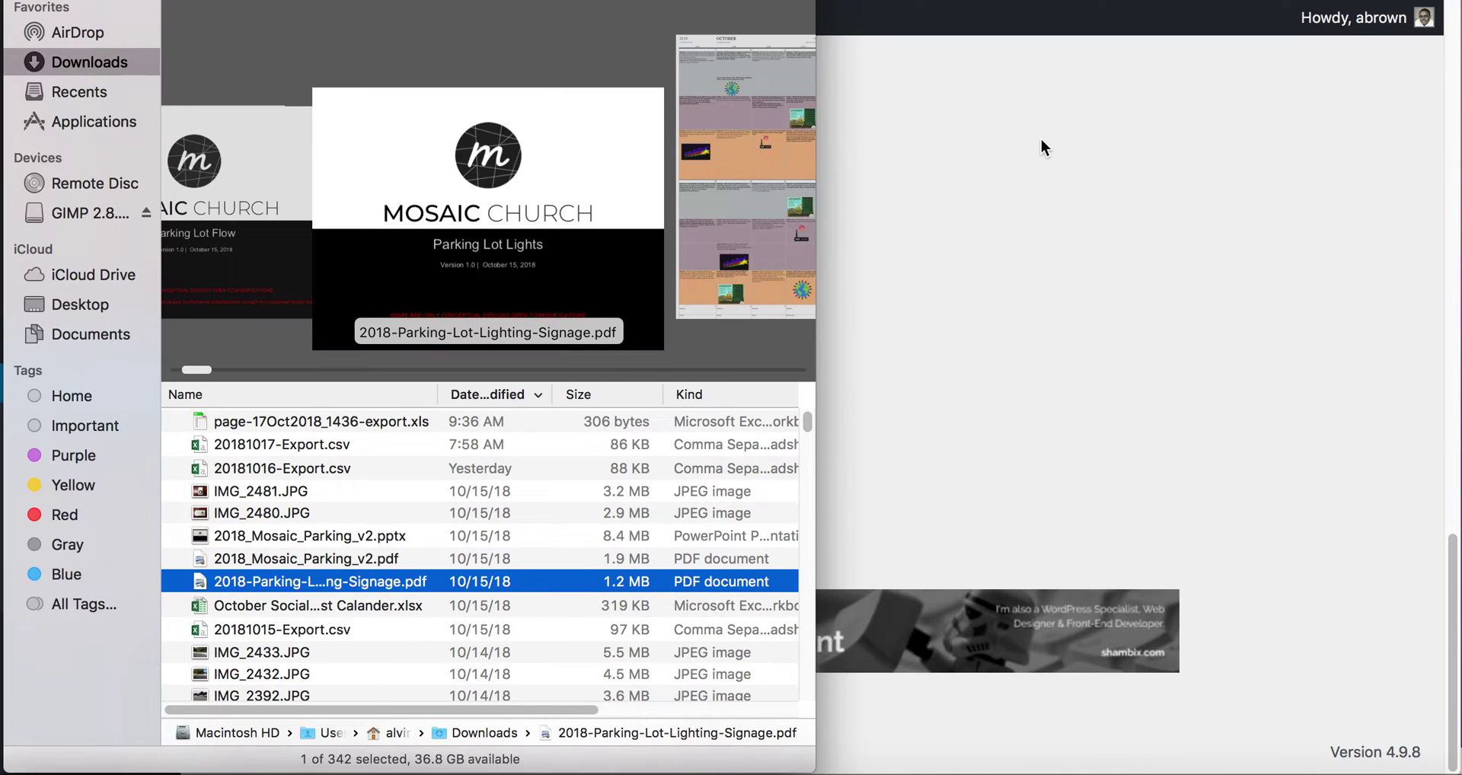
click(353, 424)
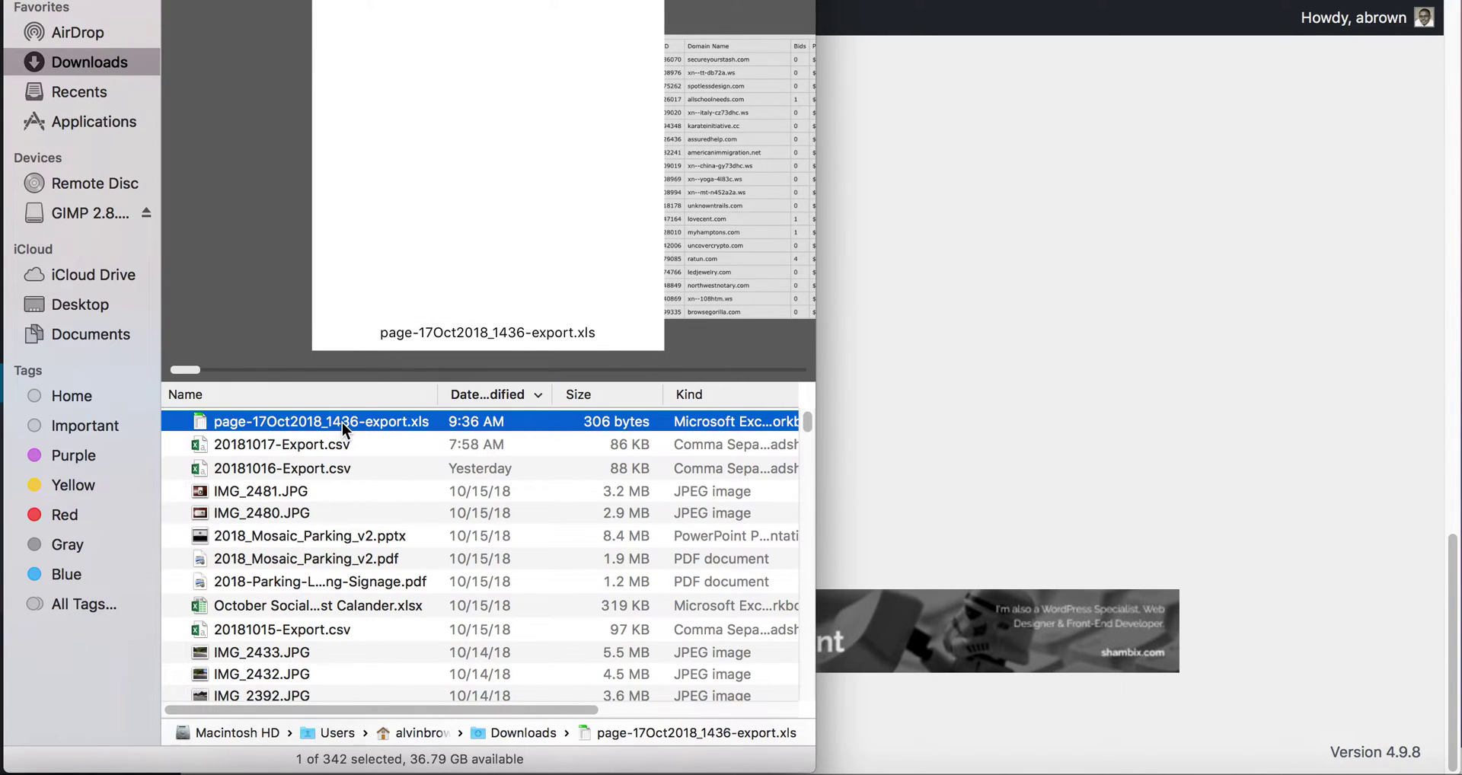
right_click(341, 423)
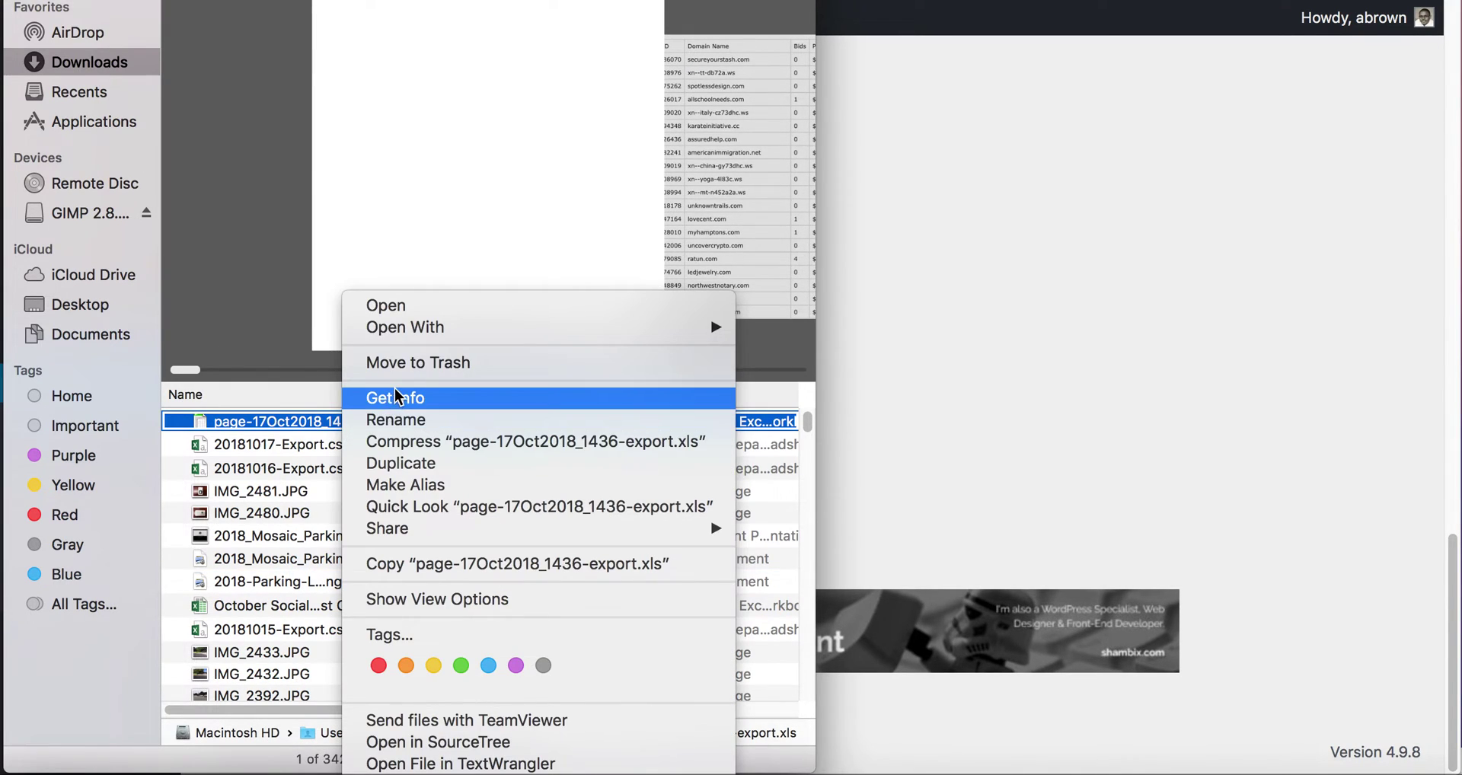
mouse_move(423, 329)
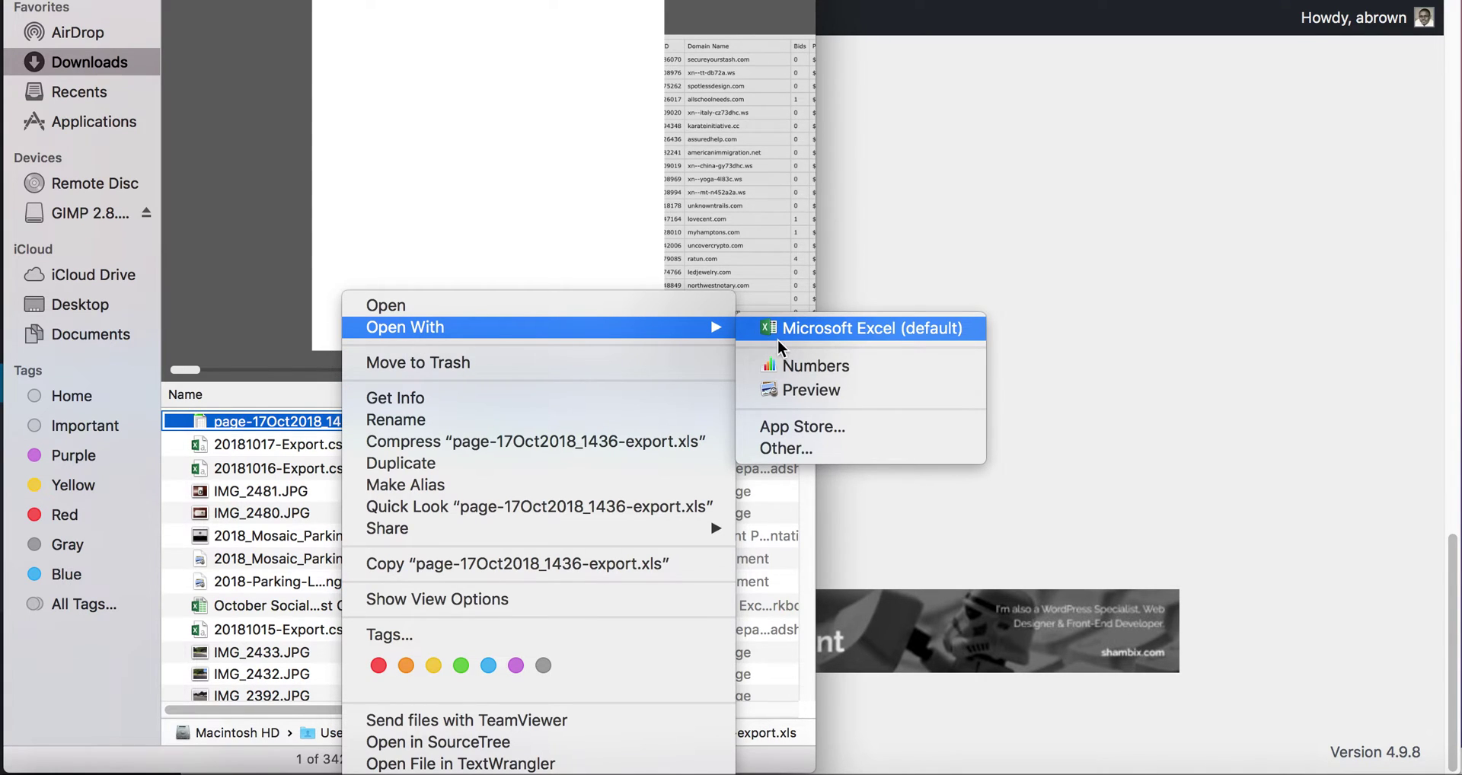
click(792, 373)
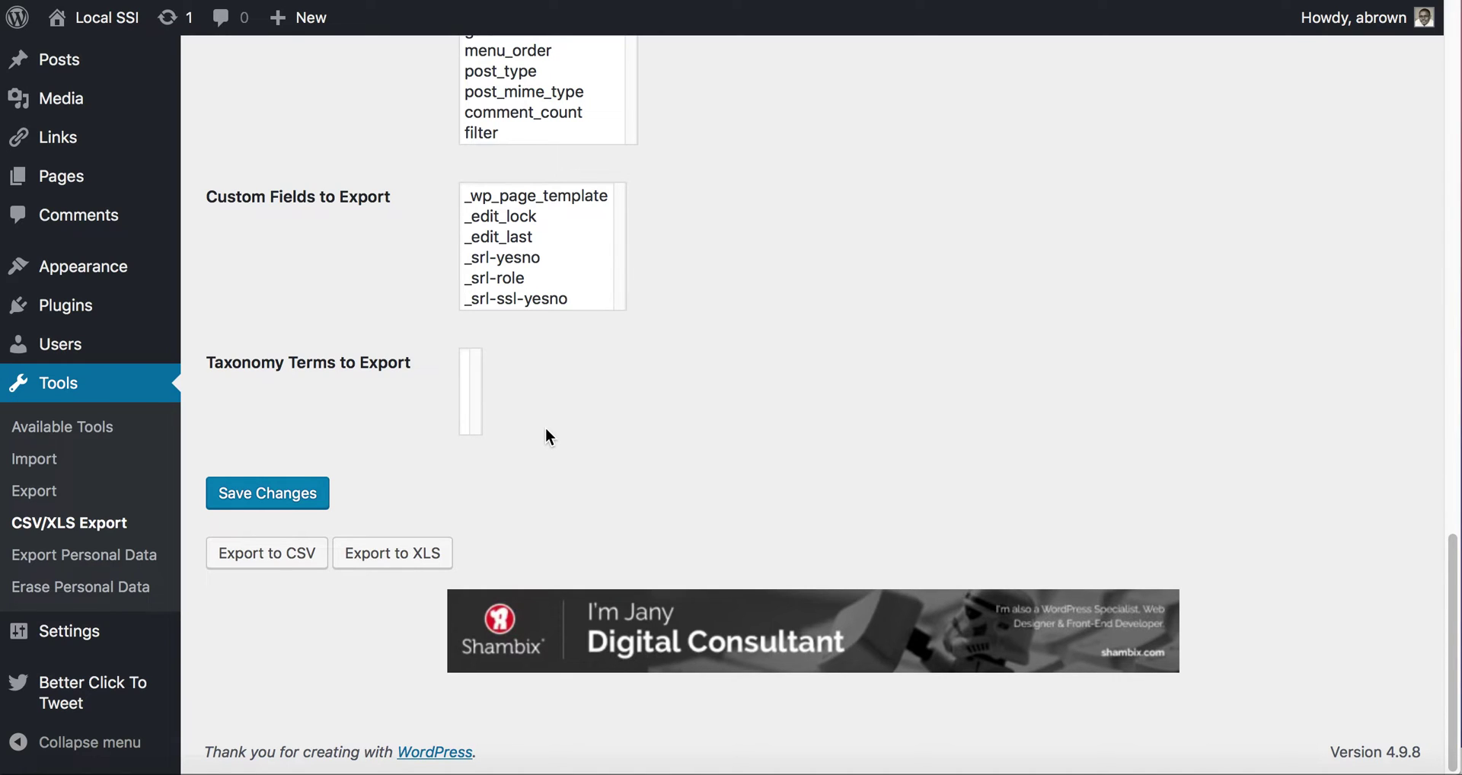
scroll(561, 427, up, 10)
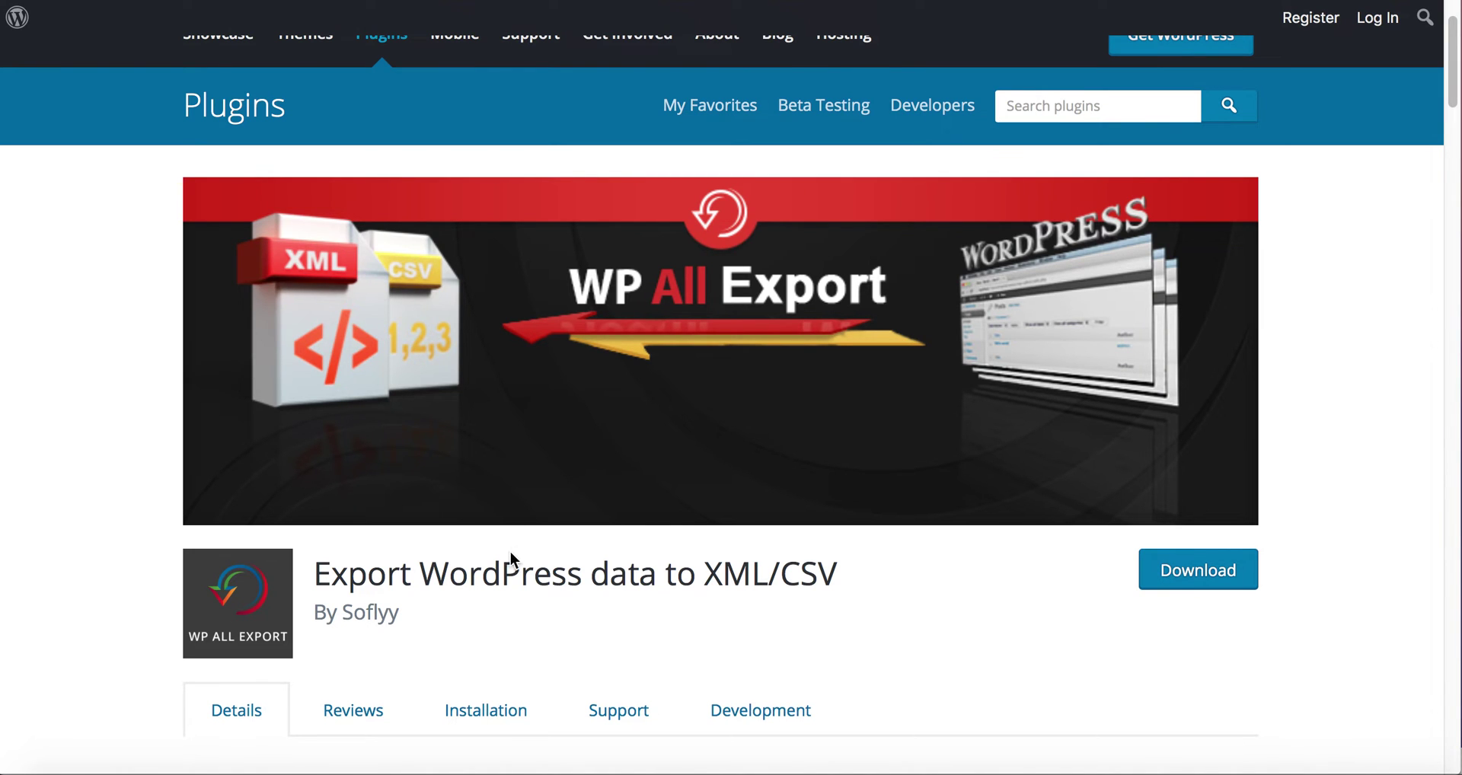
Browse the WP All Export plugin page (version 1.2.1, 50,000+ installs), then return to Simple CSV/XLS Exporter
scroll(512, 552, down, 1)
scroll(511, 552, down, 2)
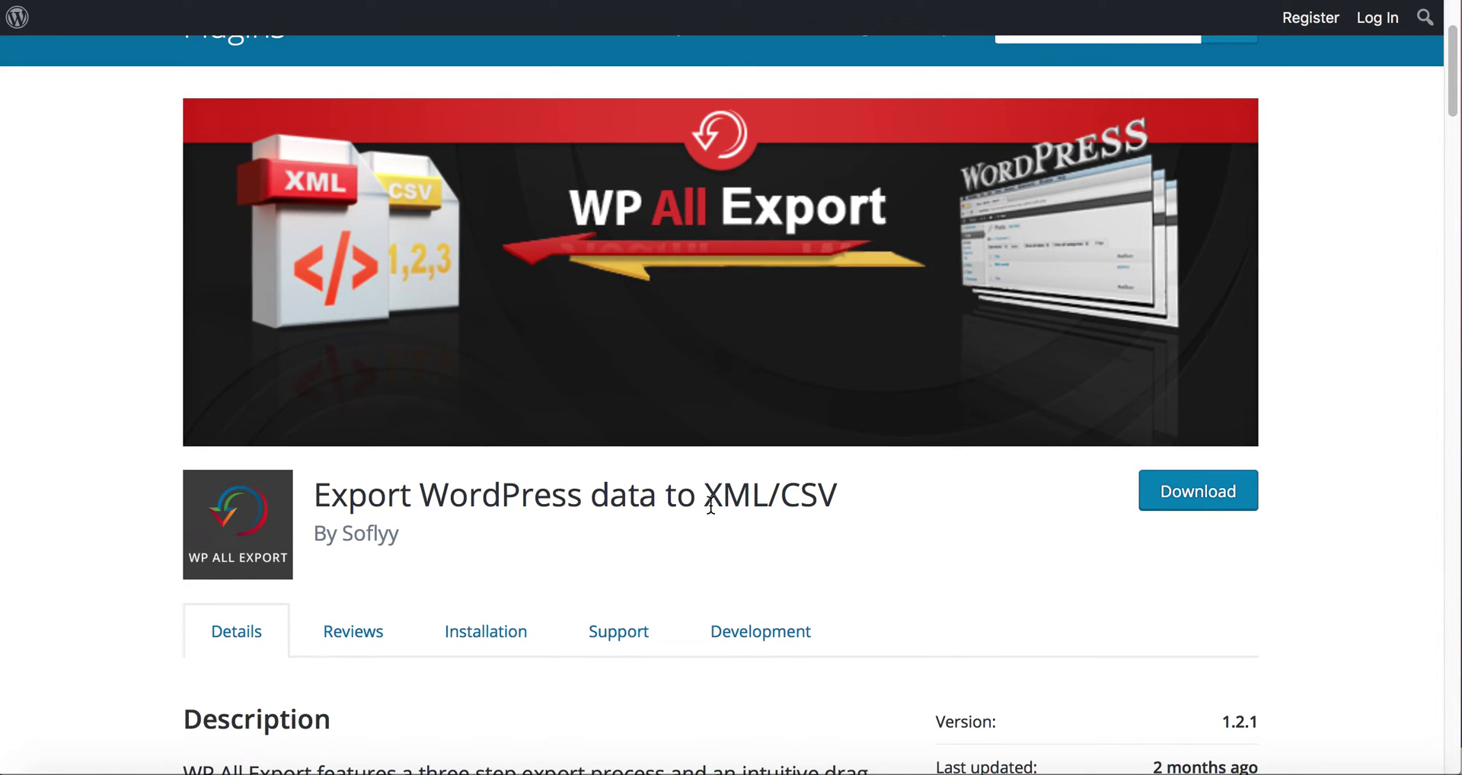
scroll(807, 526, down, 6)
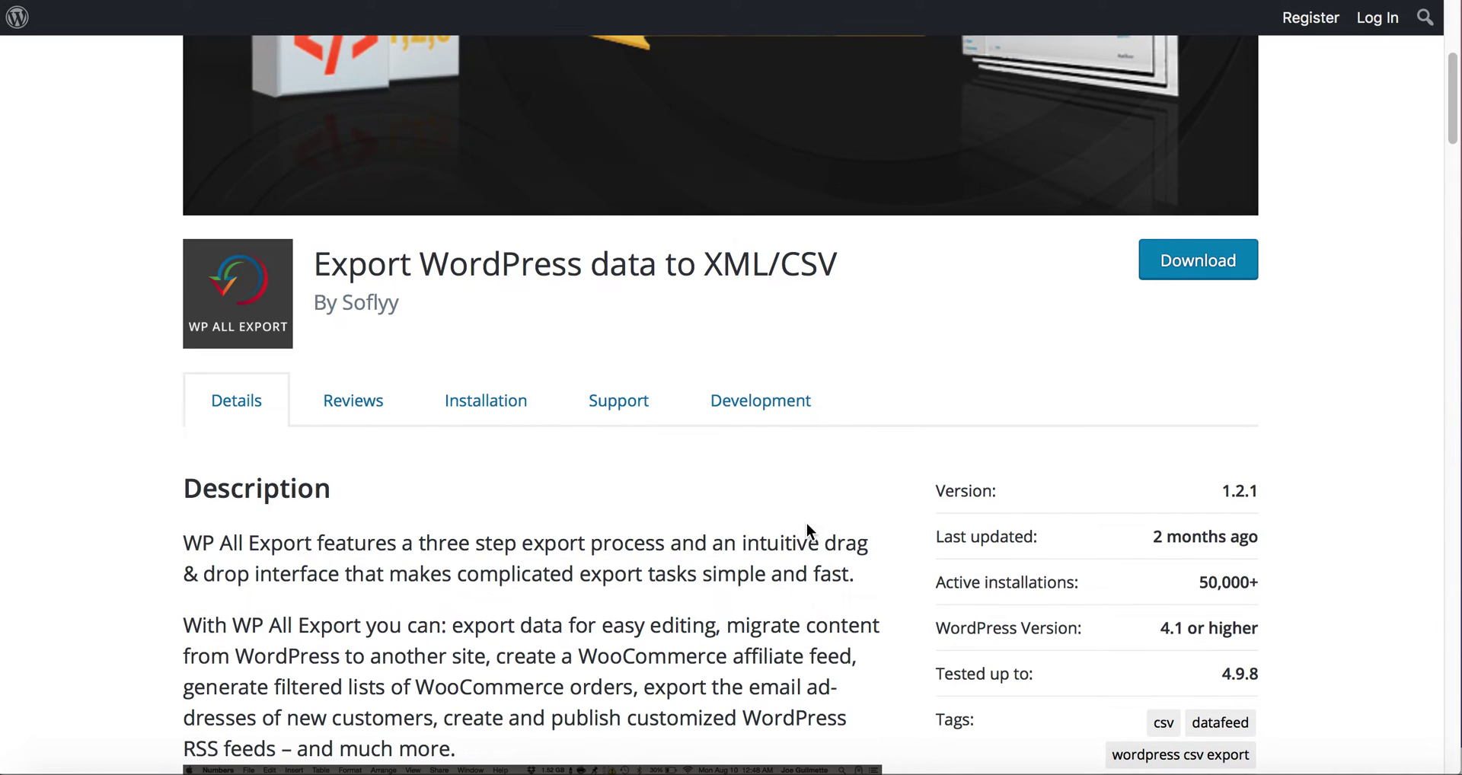
scroll(806, 526, down, 3)
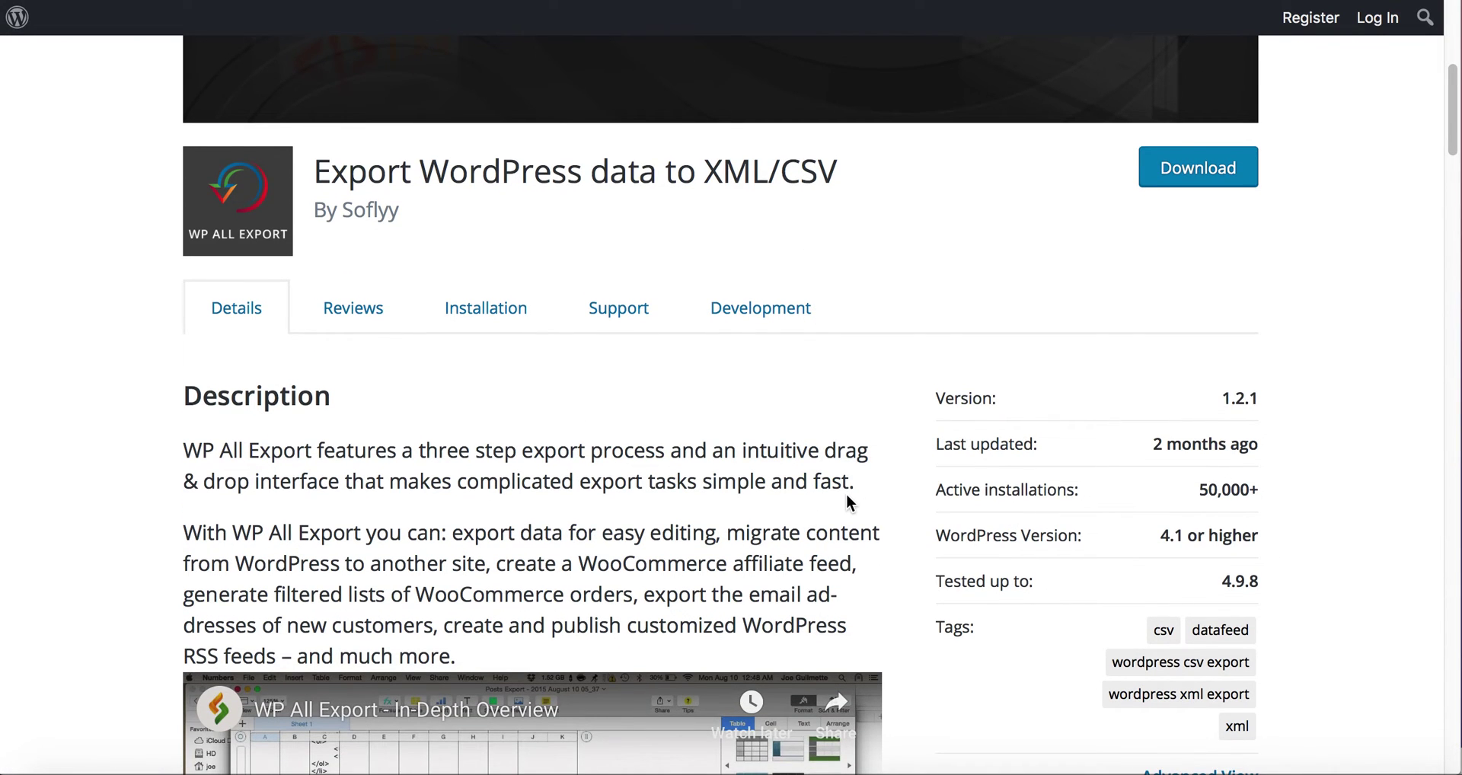
scroll(847, 493, down, 7)
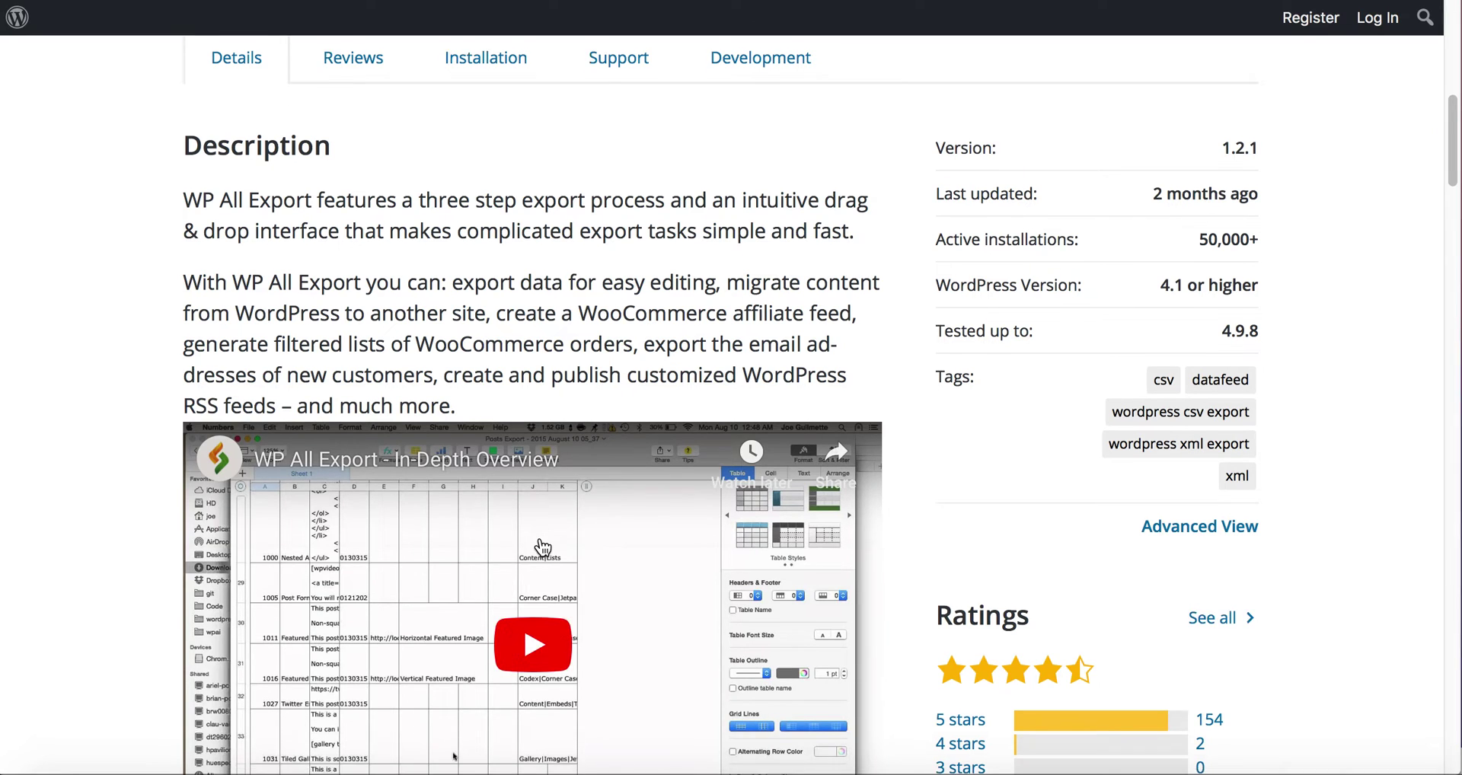
scroll(542, 548, down, 3)
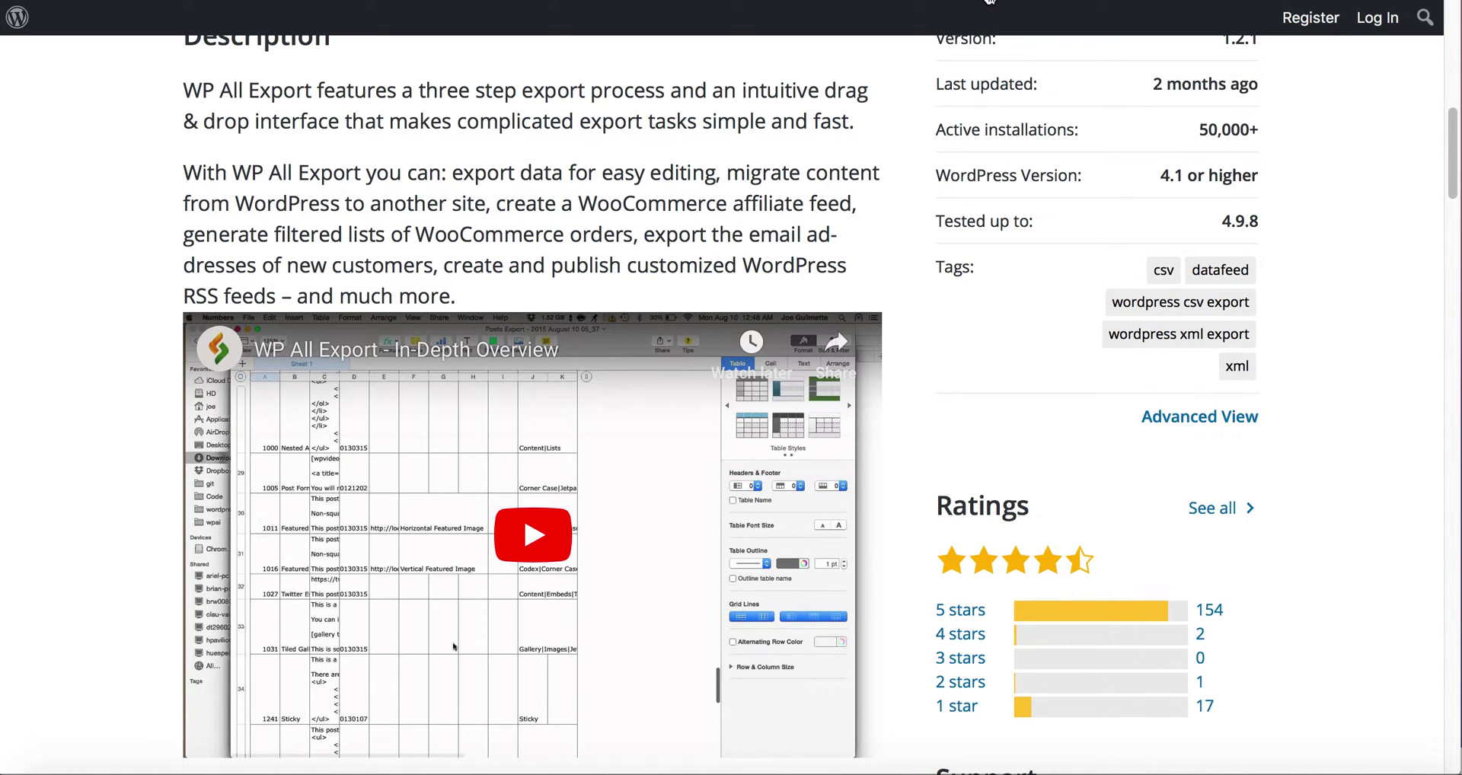
click(990, 2)
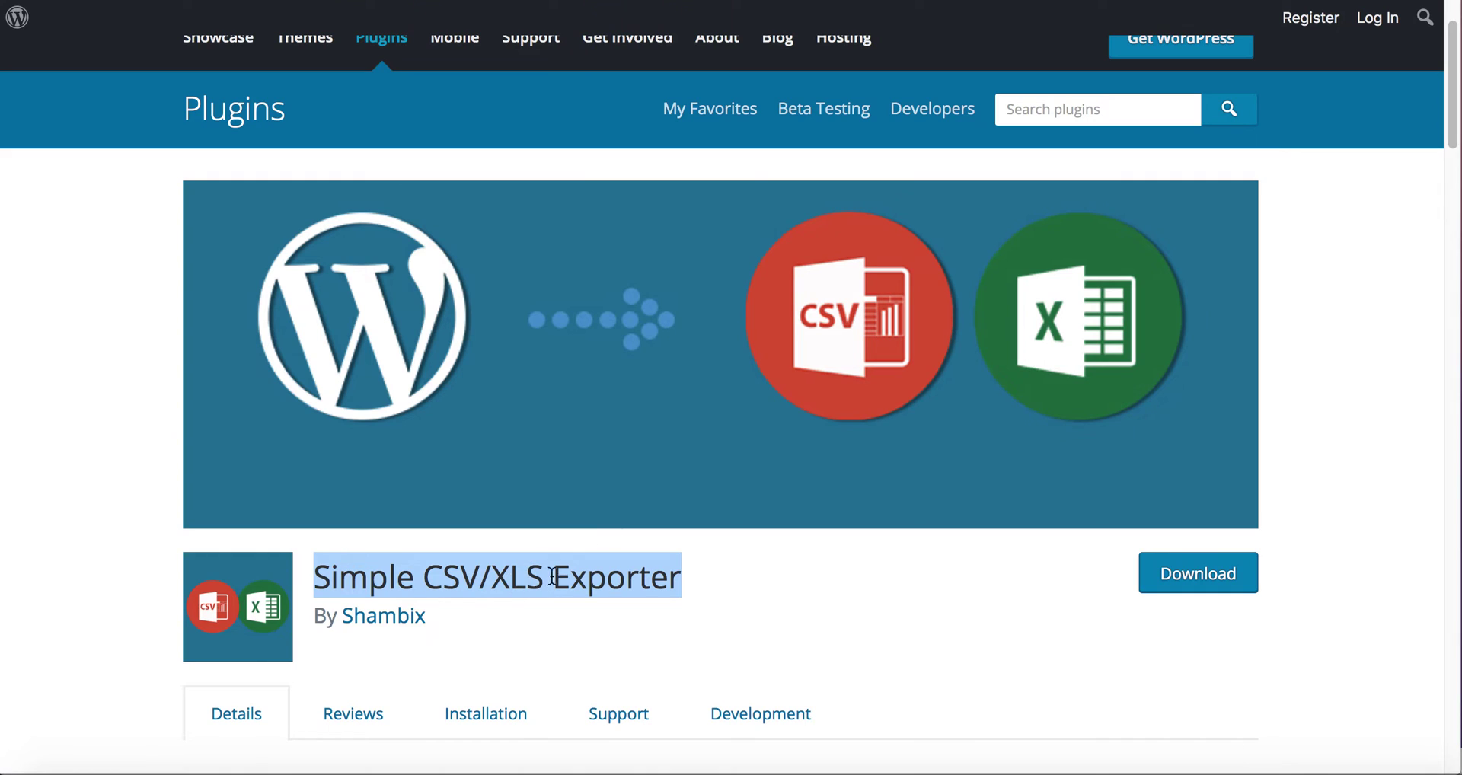
Read the Simple CSV/XLS Exporter description, revisit WP All Export's top, then go to the Kickstart Commerce blog
click(761, 582)
scroll(757, 582, down, 4)
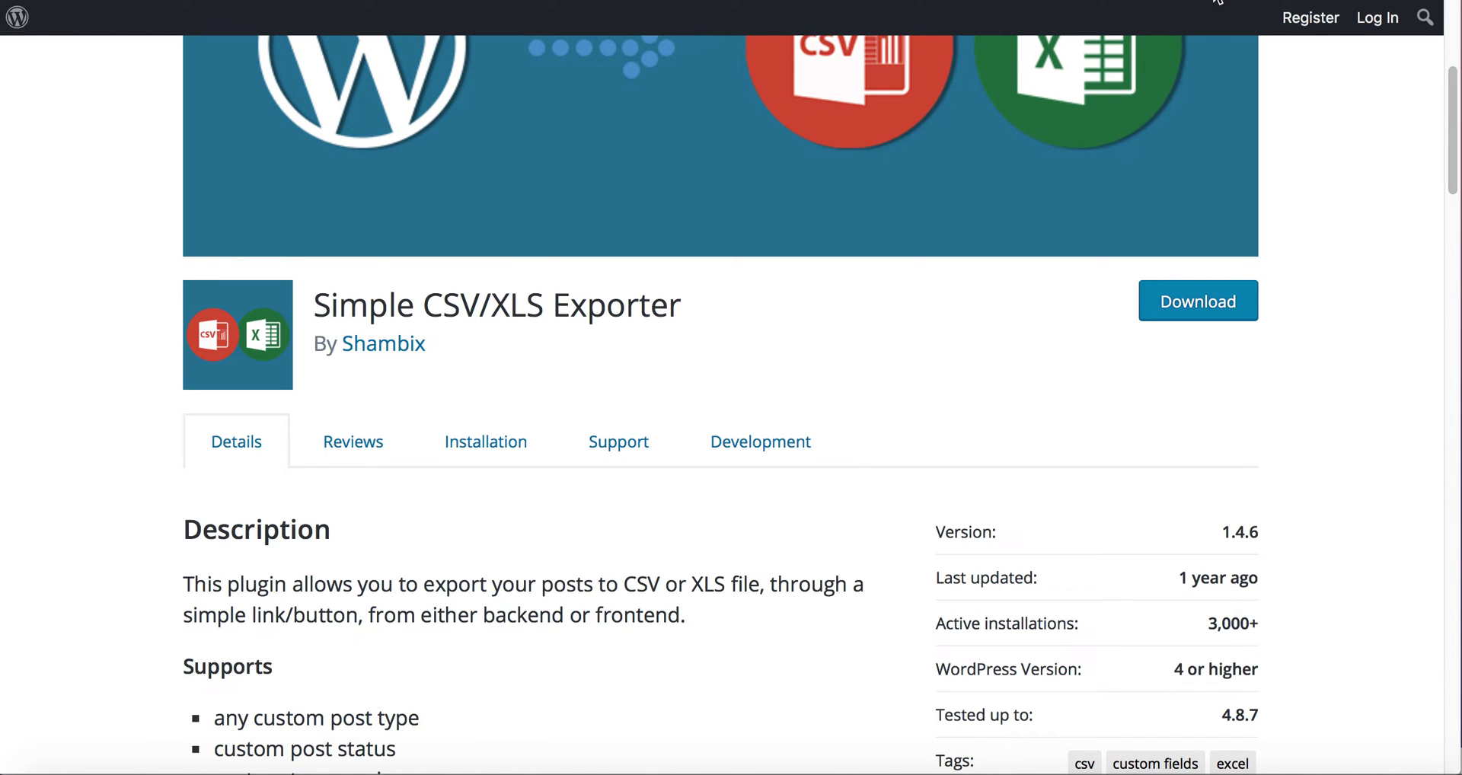
key(ctrl+Tab)
scroll(712, 236, up, 4)
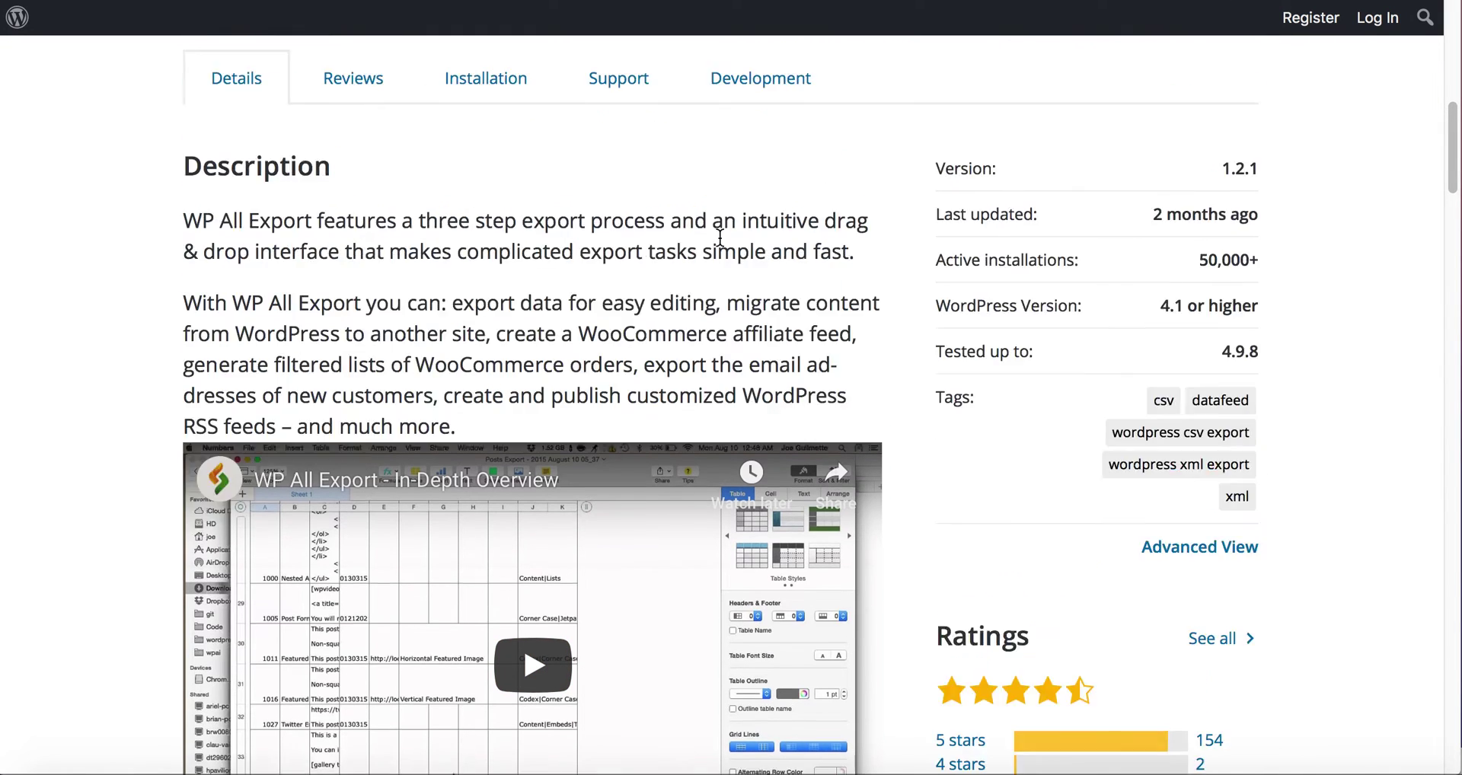
scroll(783, 331, up, 5)
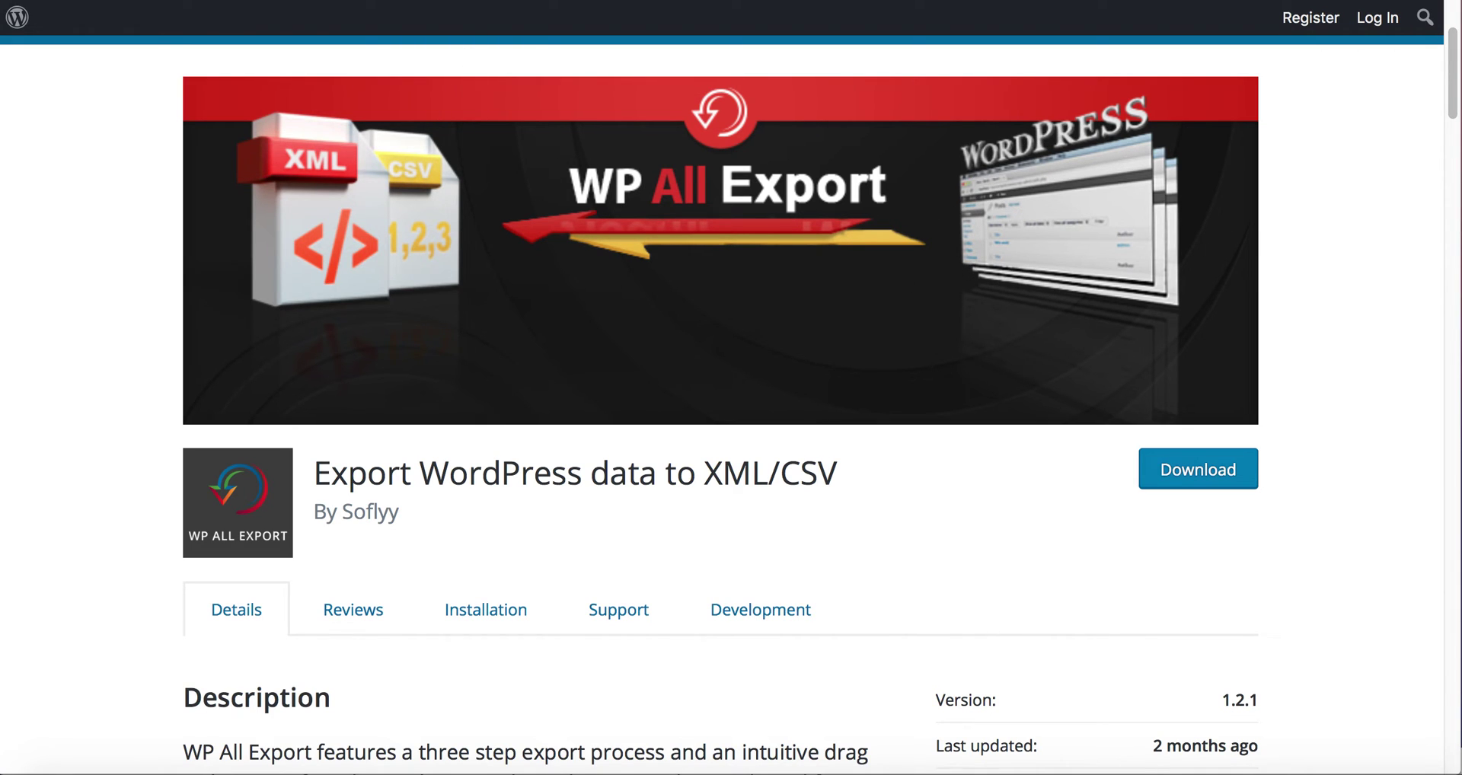
key(ctrl+Tab)
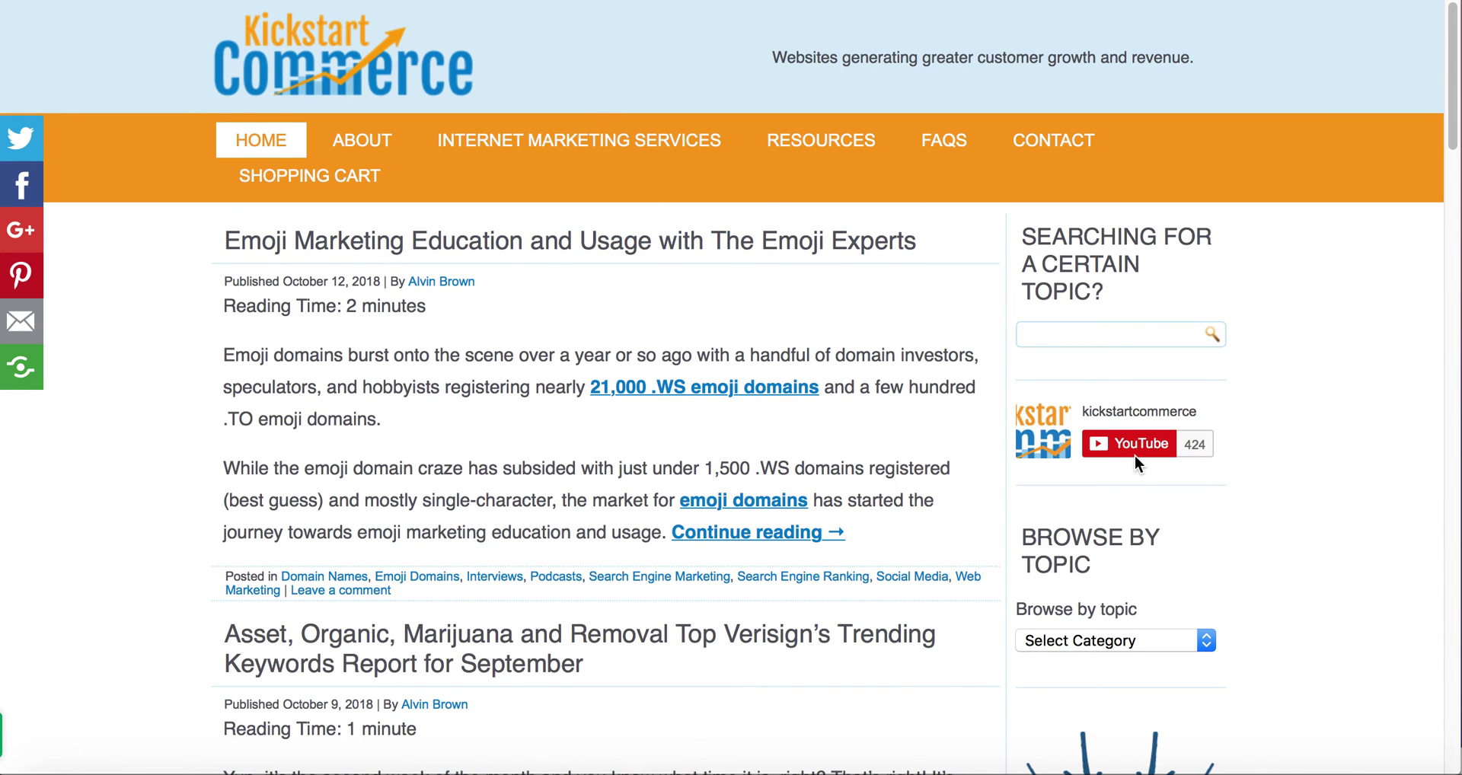
scroll(1135, 457, down, 5)
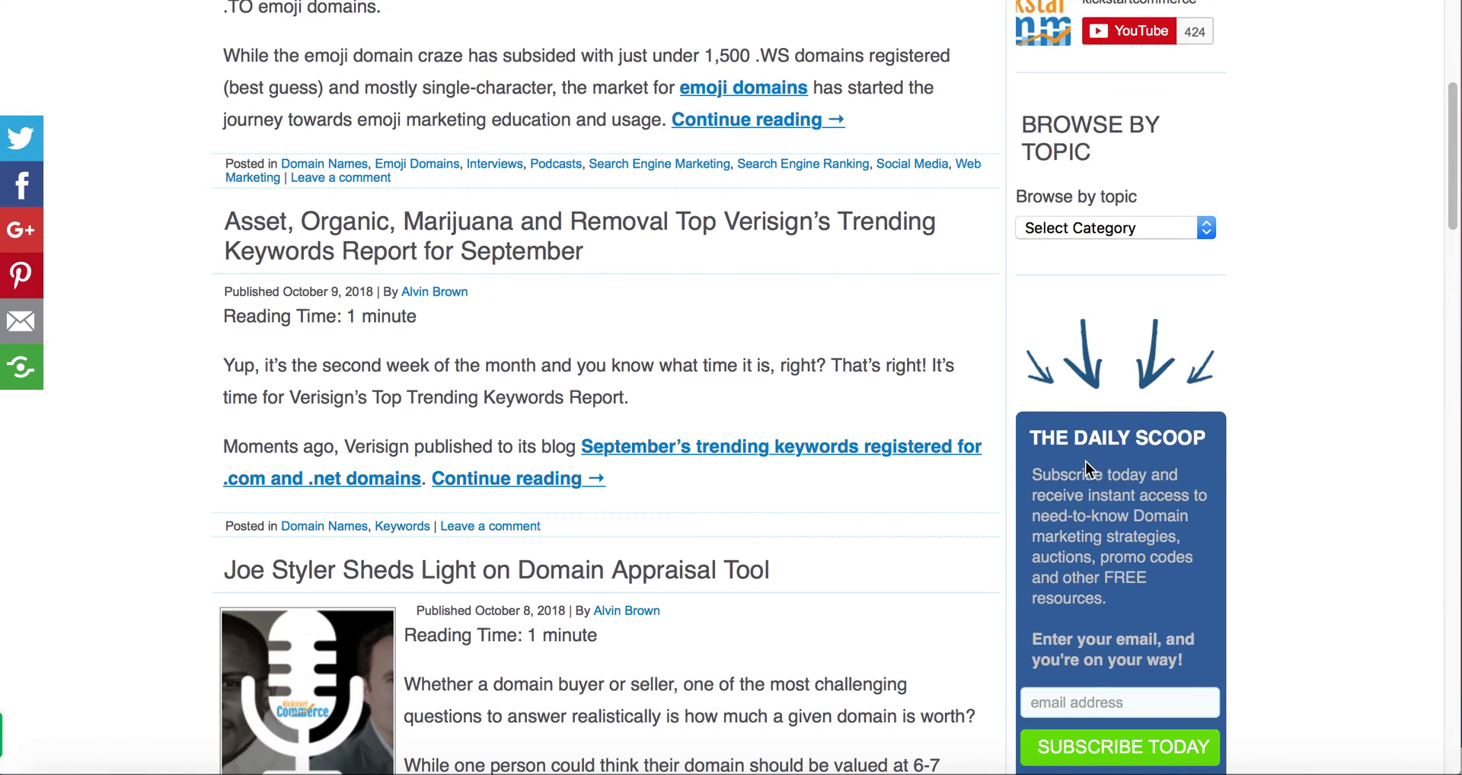
scroll(652, 349, up, 3)
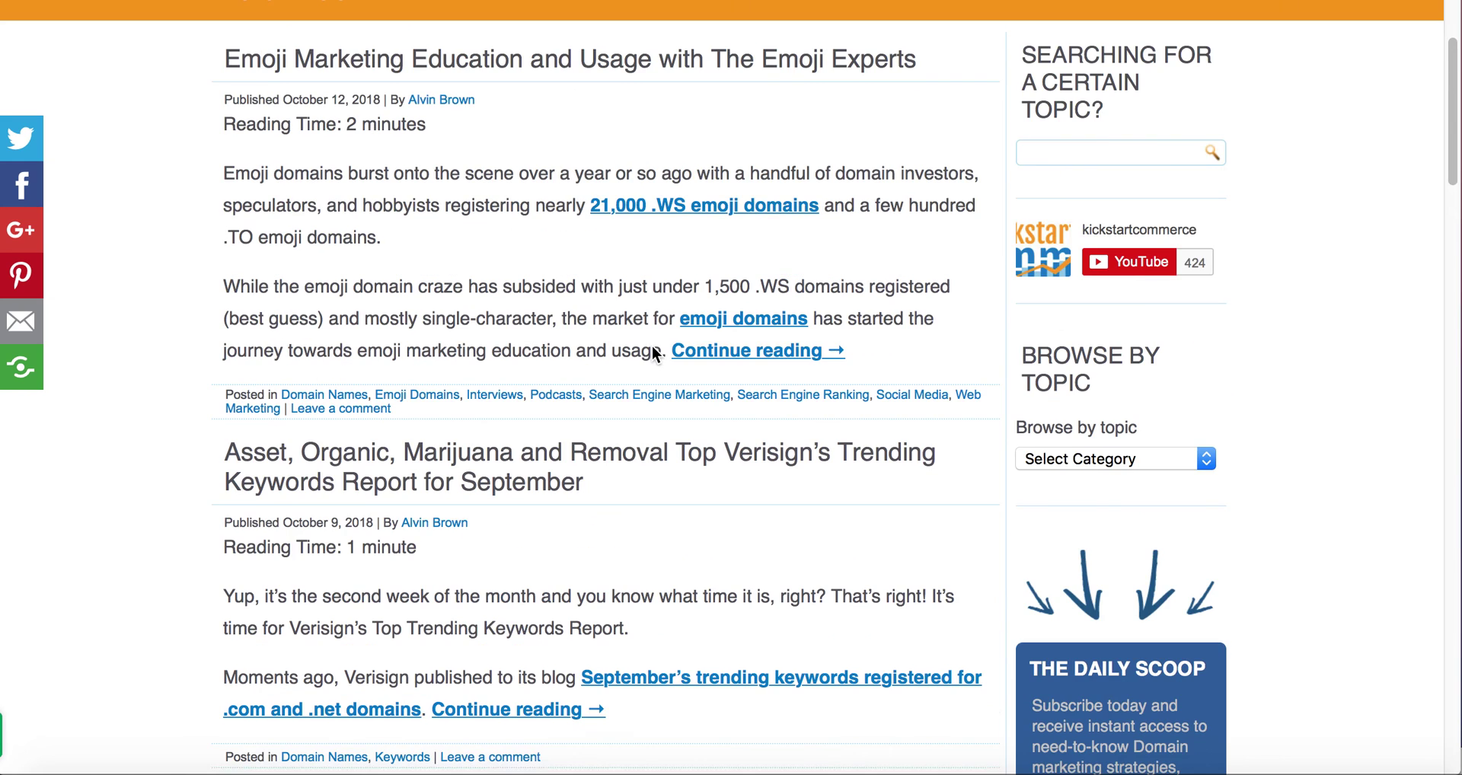
scroll(653, 352, up, 3)
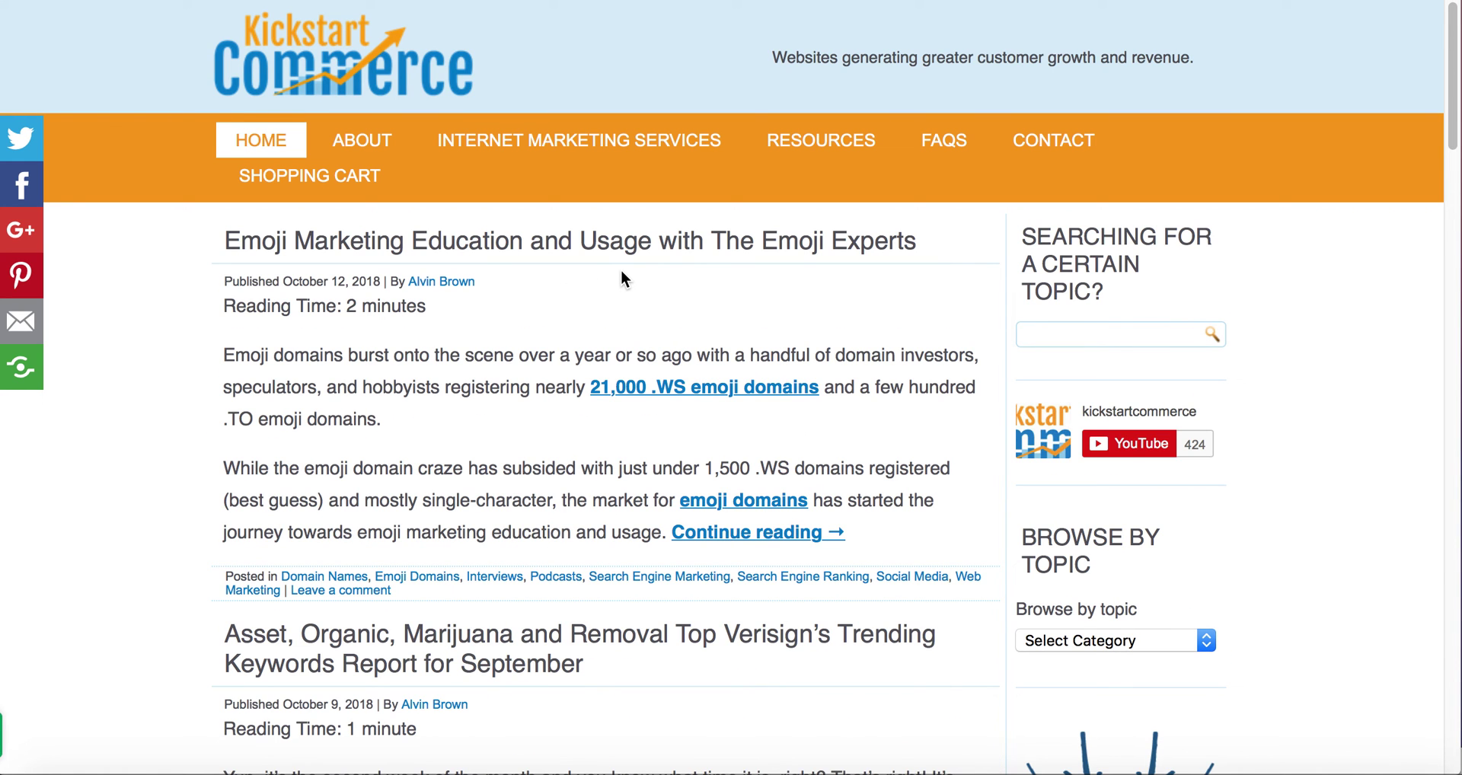